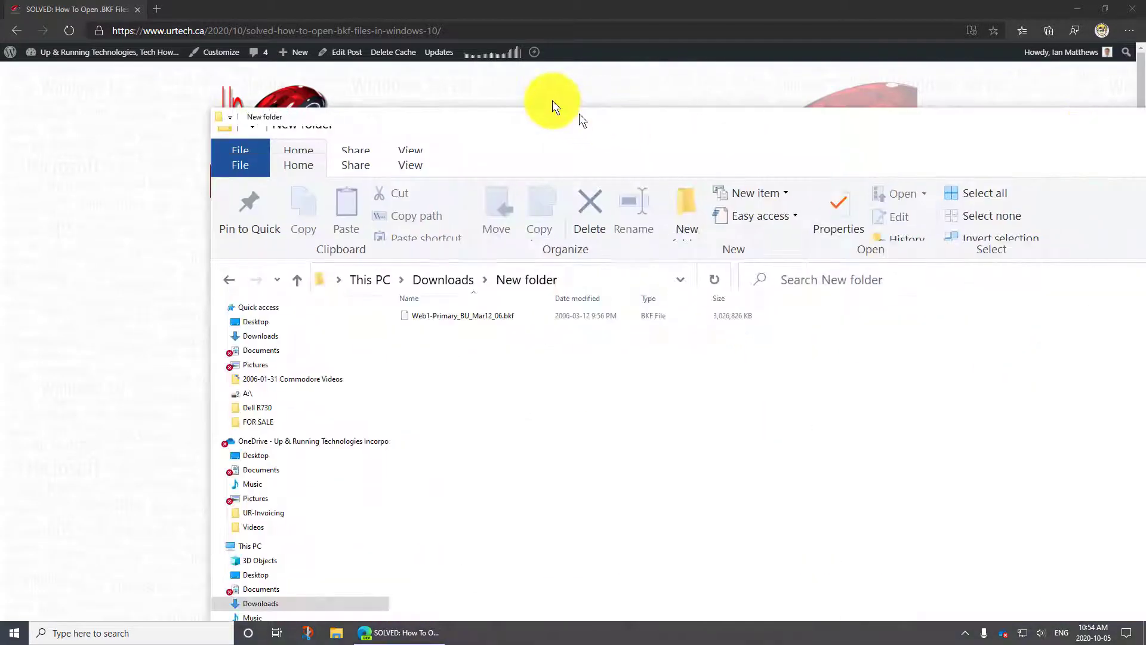
# Step: Move the New folder window so the 3,026,826 KB Web1-Primary_BU_Mar12_06.bkf file is visible
pyautogui.moveTo(367, 74); pyautogui.dragTo(199, 92)
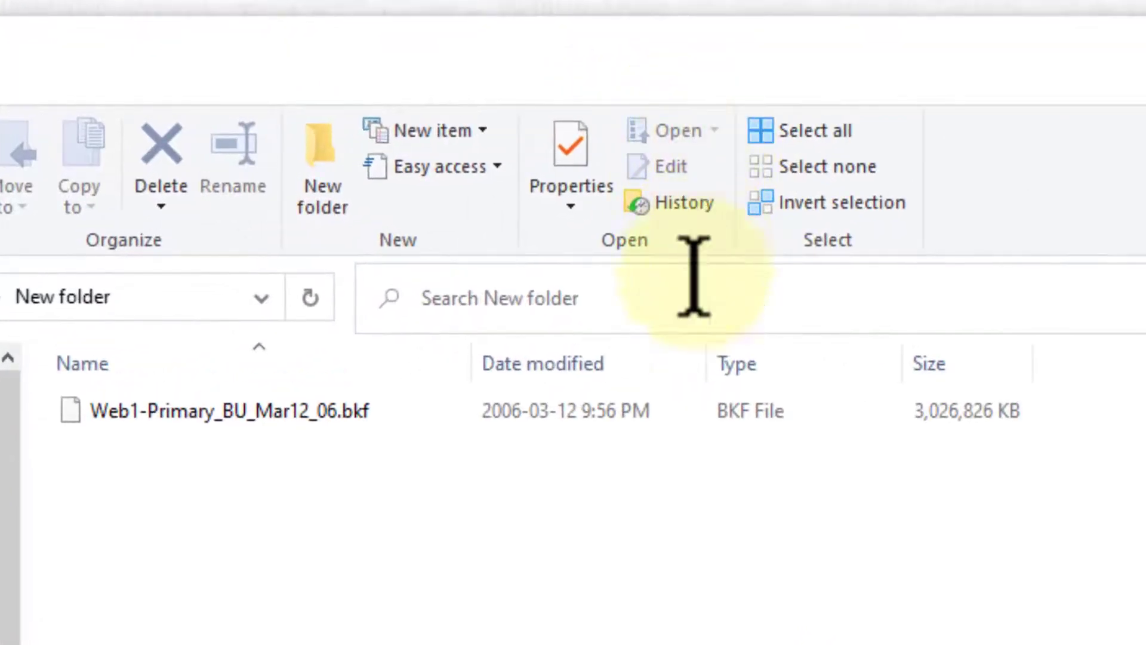
pyautogui.click(326, 405)
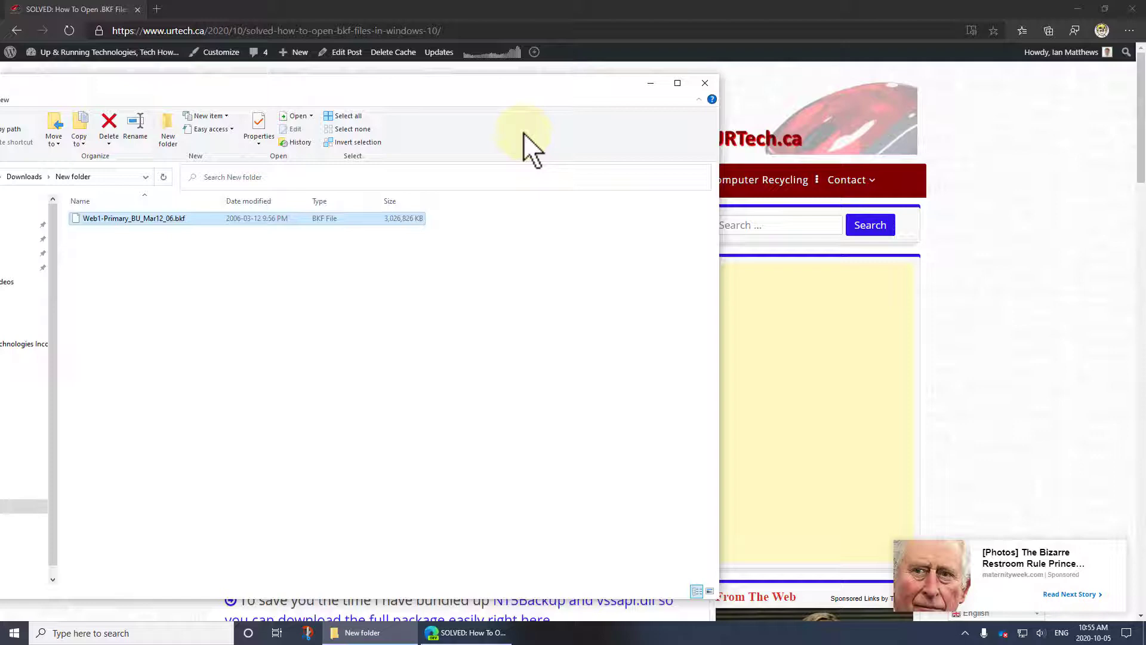
# Step: Close the New folder window, download the NT5Backup and vssapi.dll zip, and show it in its folder
pyautogui.click(326, 83)
pyautogui.hotkey('alt', 'F4')
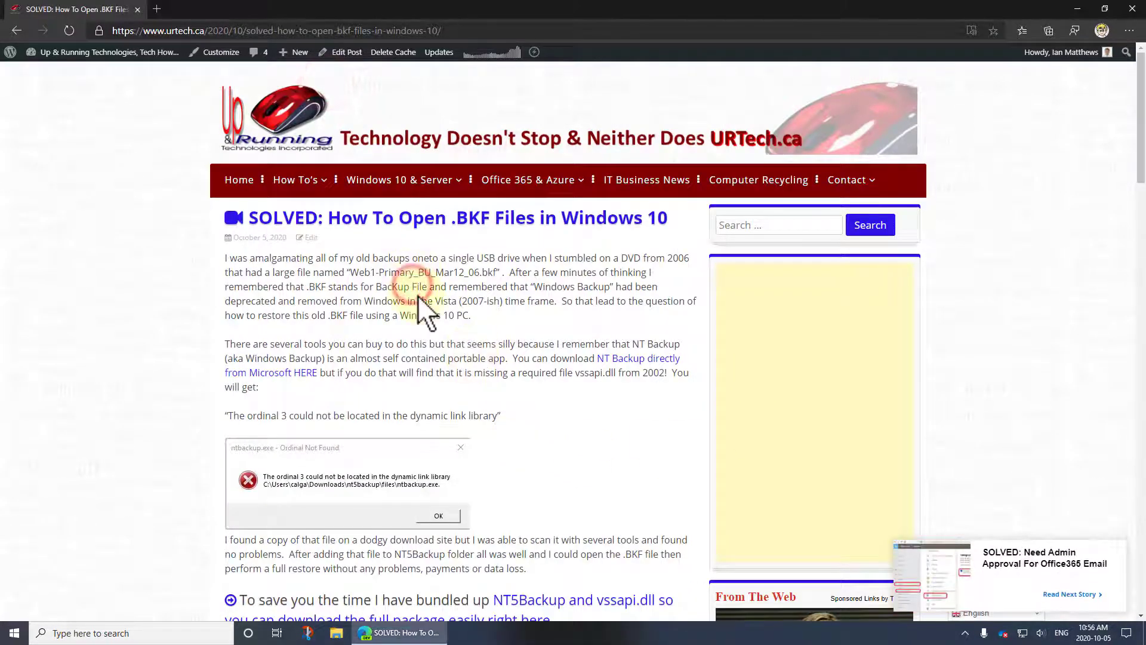
pyautogui.scroll(-1, 579, 460)
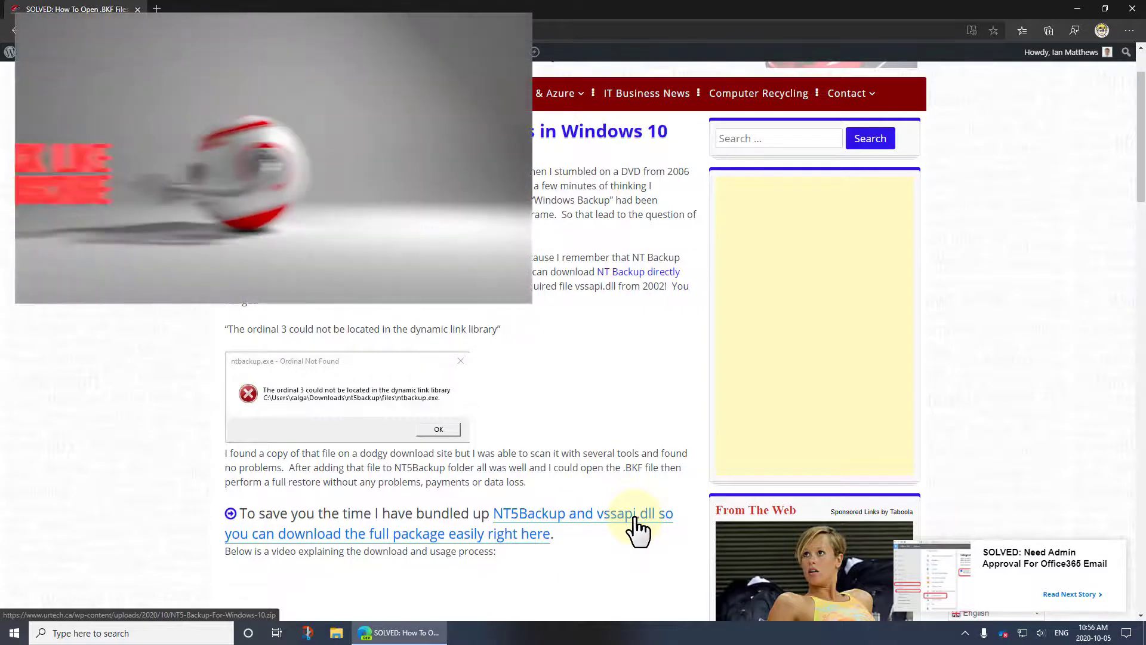
pyautogui.click(634, 516)
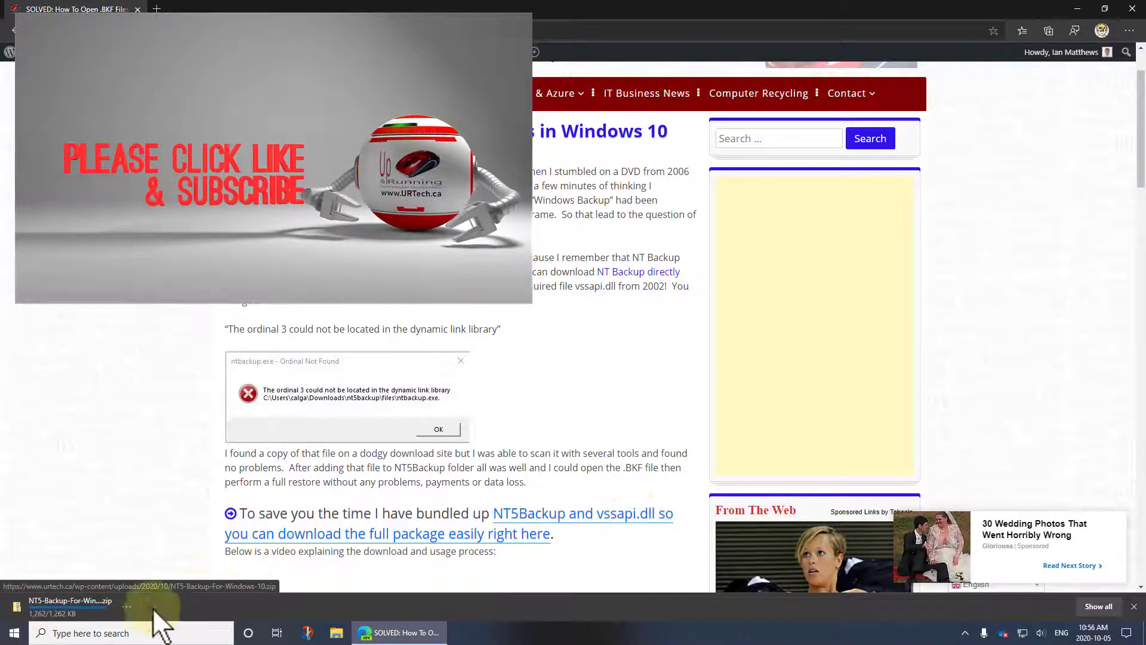
pyautogui.click(126, 606)
pyautogui.click(177, 501)
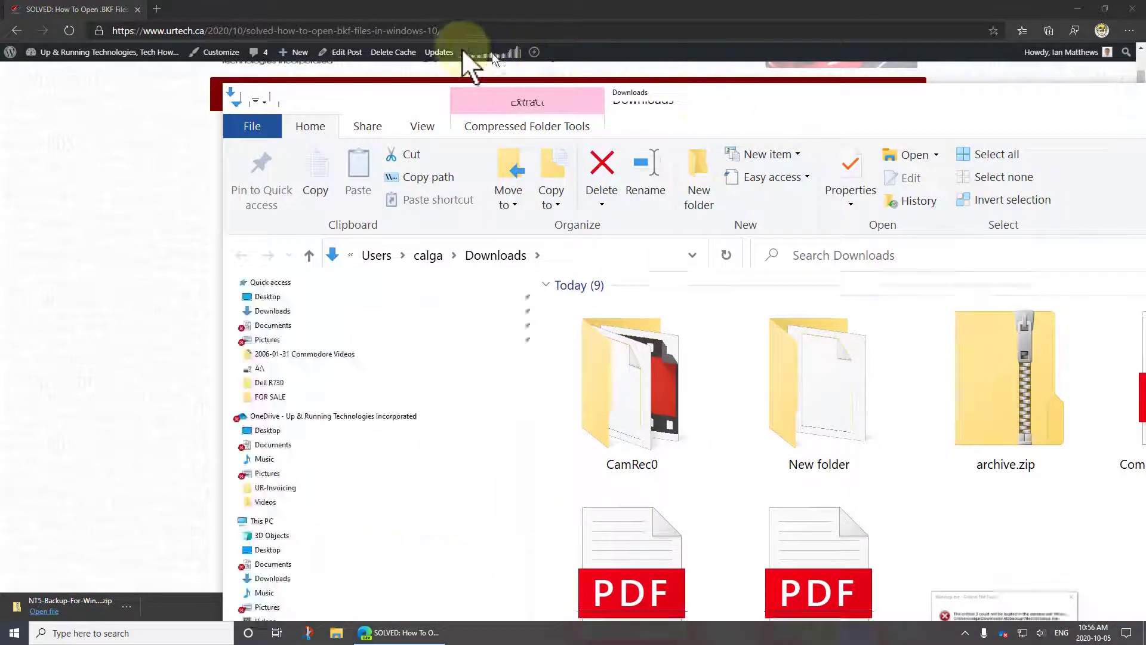
# Step: Extract NT5-Backup-For-Windows-10.zip with 7-Zip into its own NT5-Backup-For-Windows-10 folder
pyautogui.moveTo(474, 56); pyautogui.dragTo(318, 40)
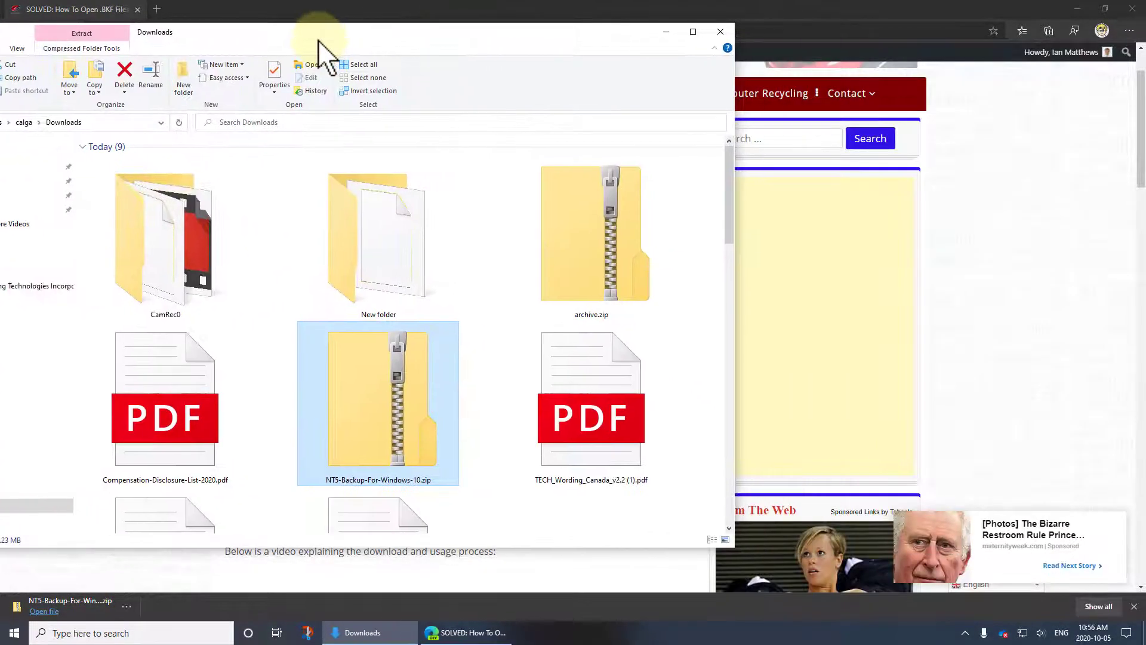
pyautogui.moveTo(409, 379); pyautogui.dragTo(515, 372)
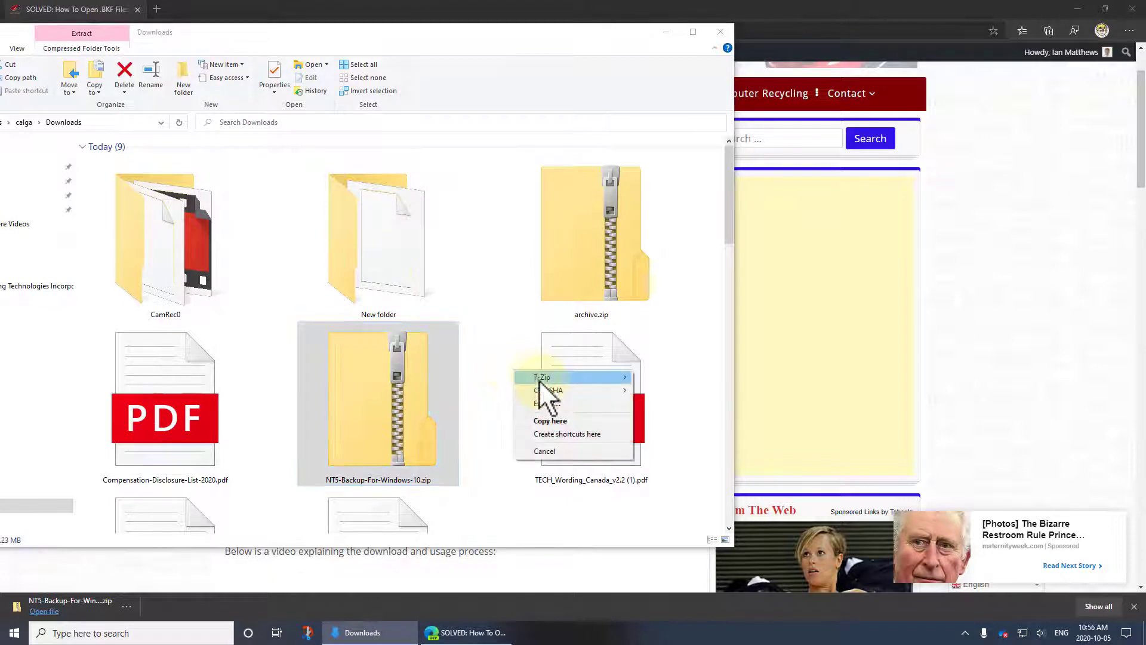
pyautogui.moveTo(553, 376)
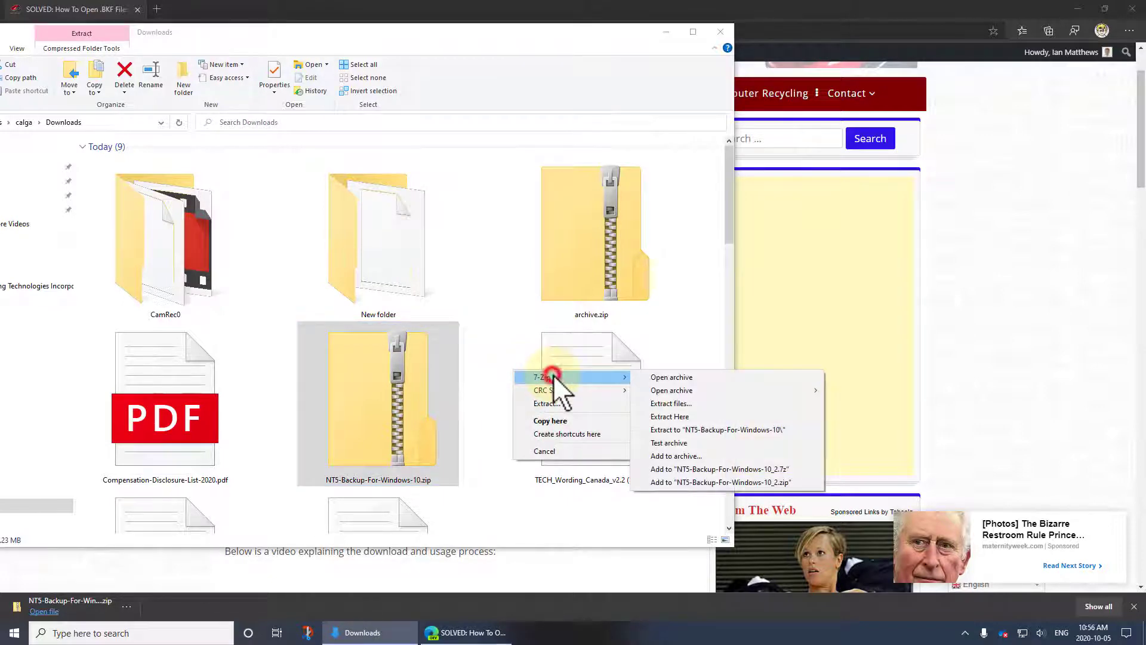
pyautogui.click(697, 431)
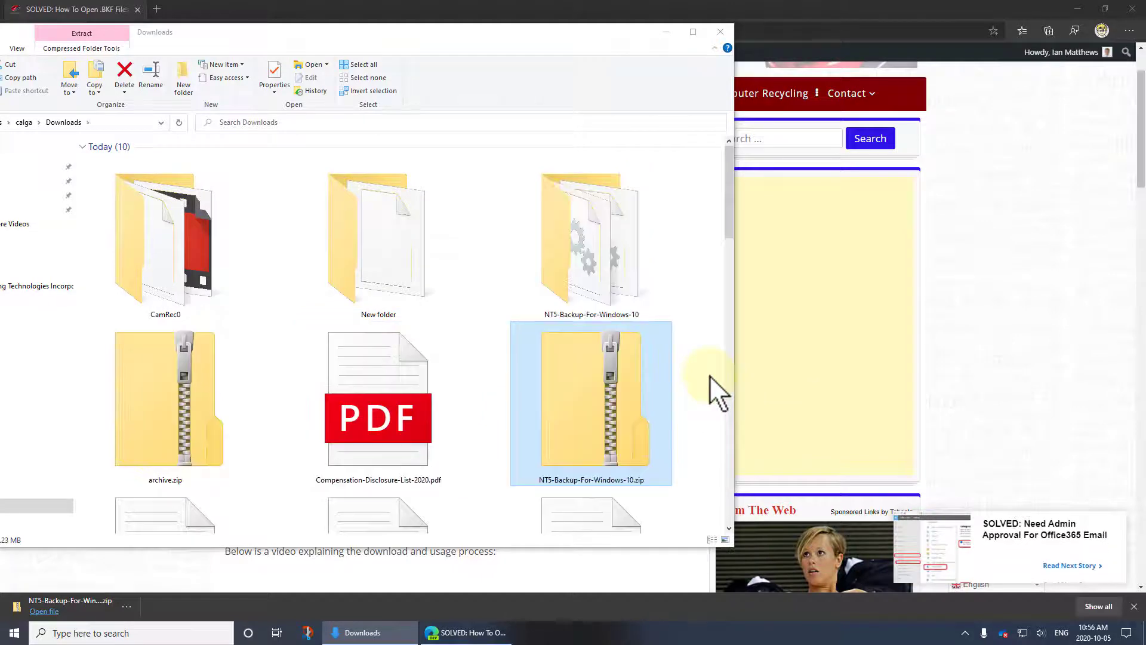
# Step: Open the extracted NT5-Backup-For-Windows-10 folder and select its vssapi.dll file
pyautogui.doubleClick(642, 256)
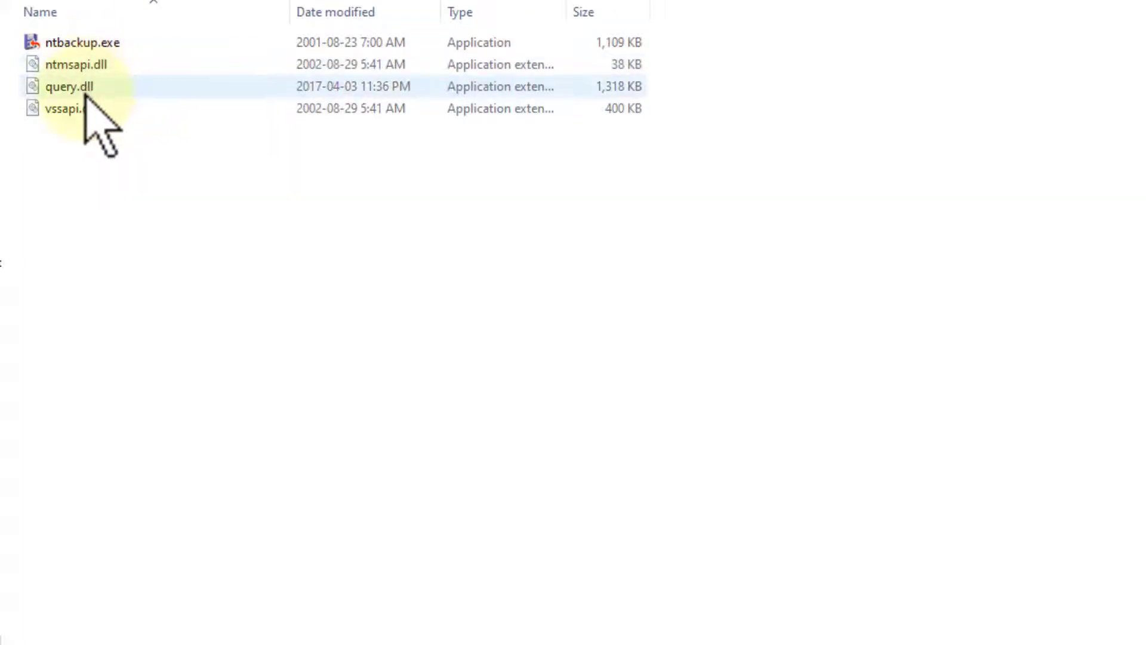
pyautogui.click(122, 115)
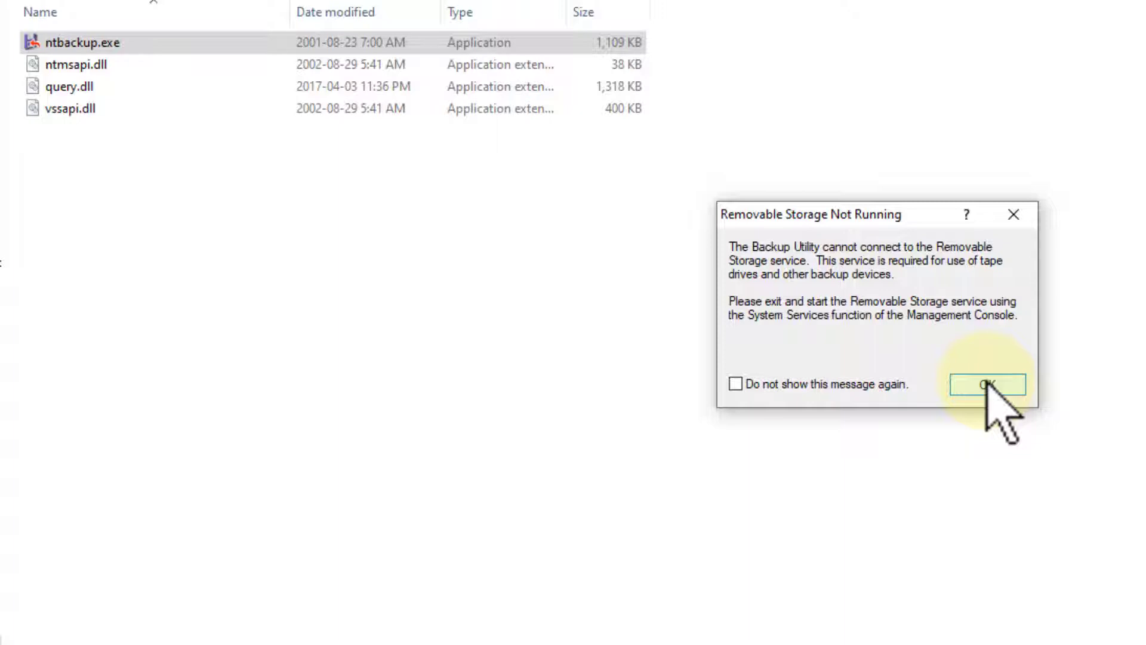
# Step: Dismiss the Removable Storage warning and choose Restore files and settings in the wizard
pyautogui.click(988, 385)
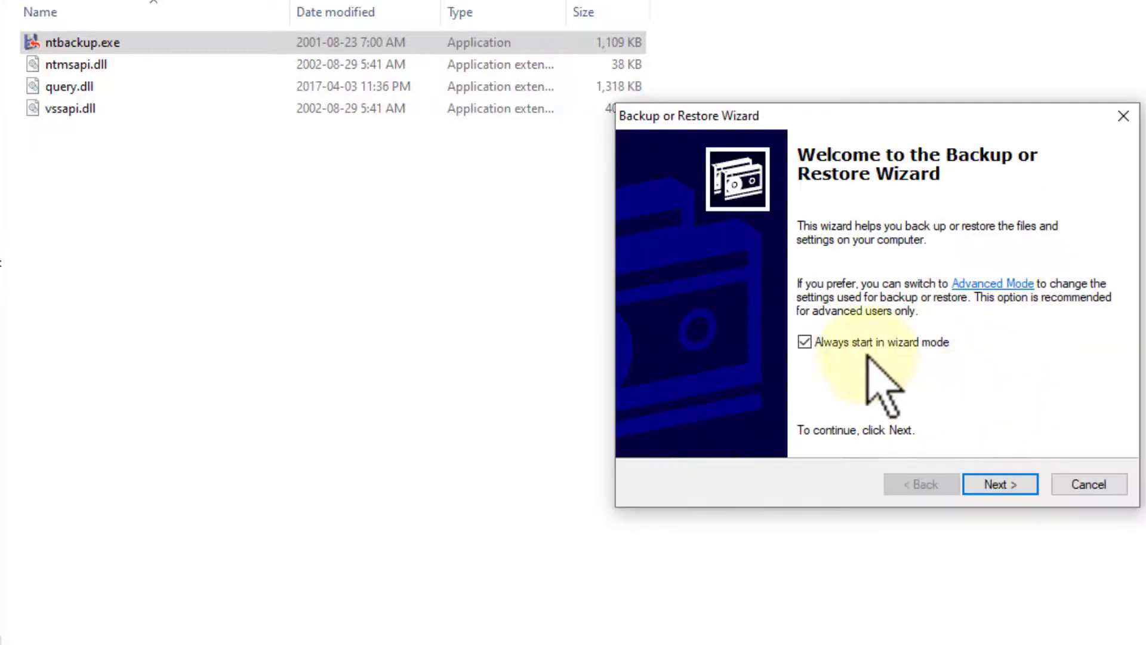
pyautogui.click(1011, 484)
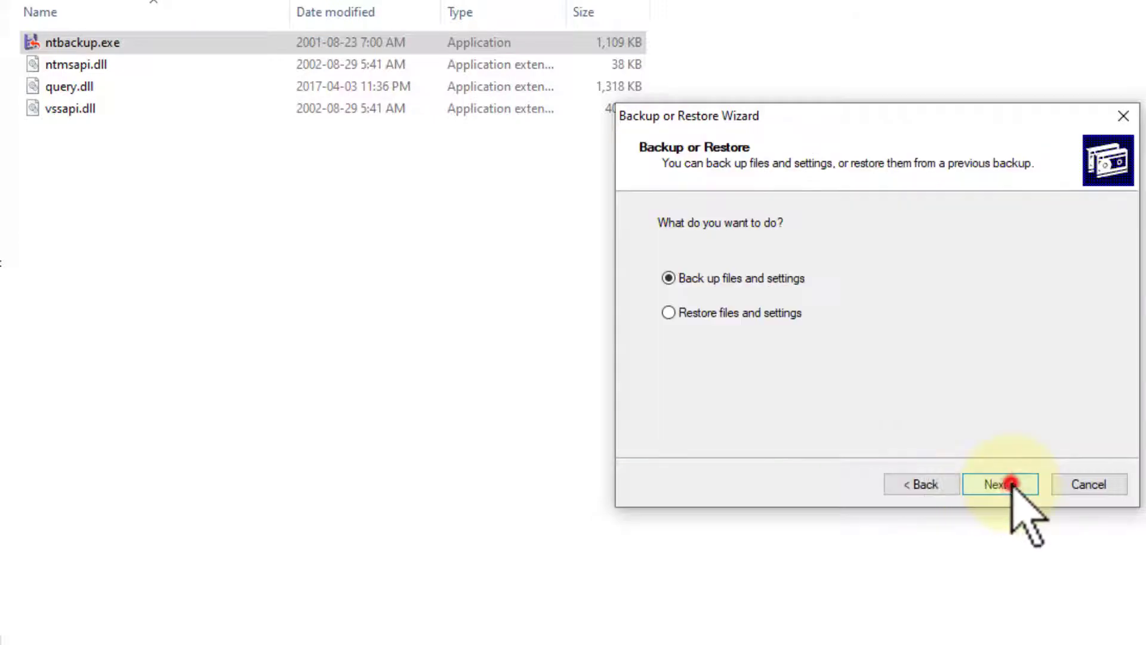
pyautogui.click(680, 311)
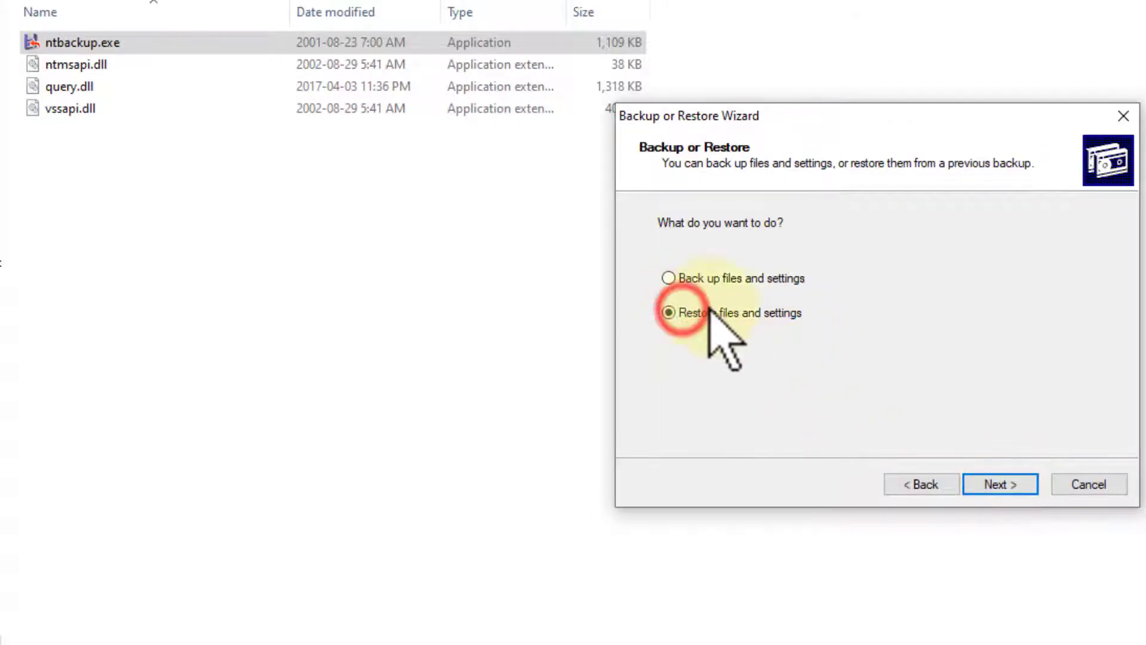
pyautogui.click(998, 484)
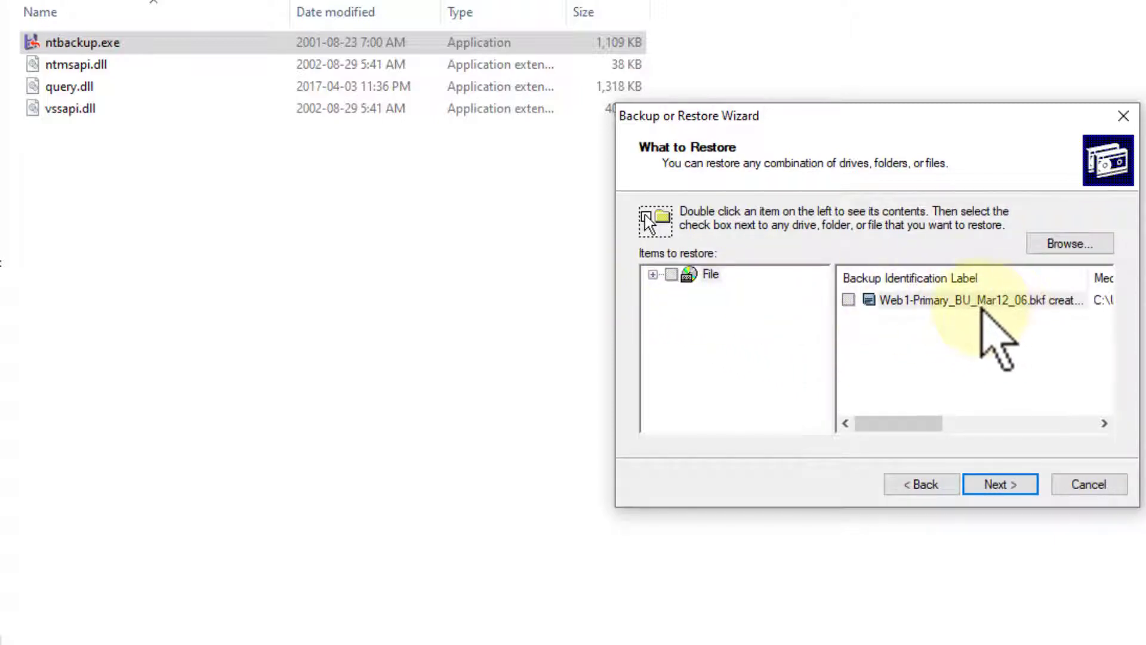
# Step: Browse for the backup file and inspect Web1-Primary_BU_Mar12_06.bkf's properties without changing anything
pyautogui.click(1067, 245)
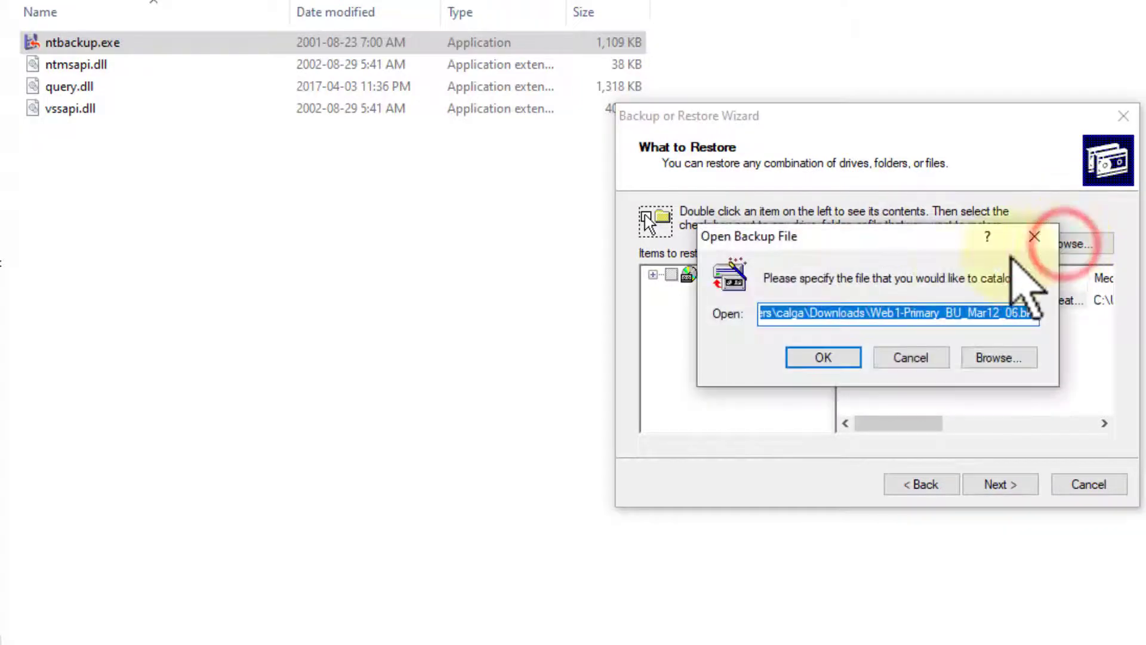
pyautogui.click(984, 357)
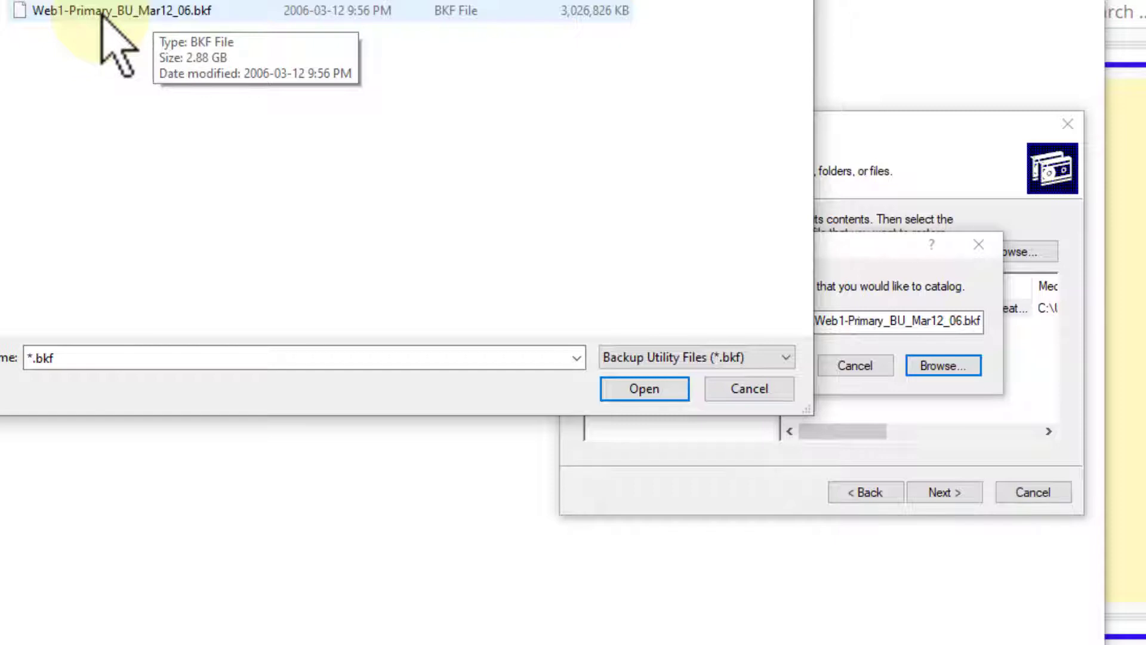
pyautogui.rightClick(156, 13)
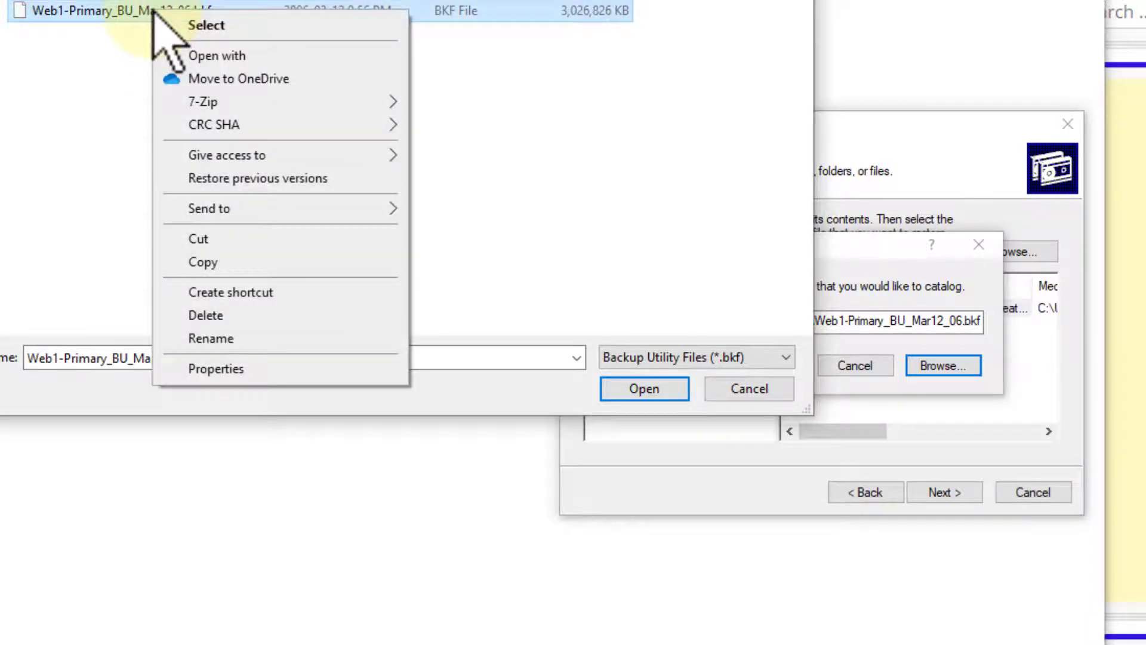
pyautogui.click(242, 370)
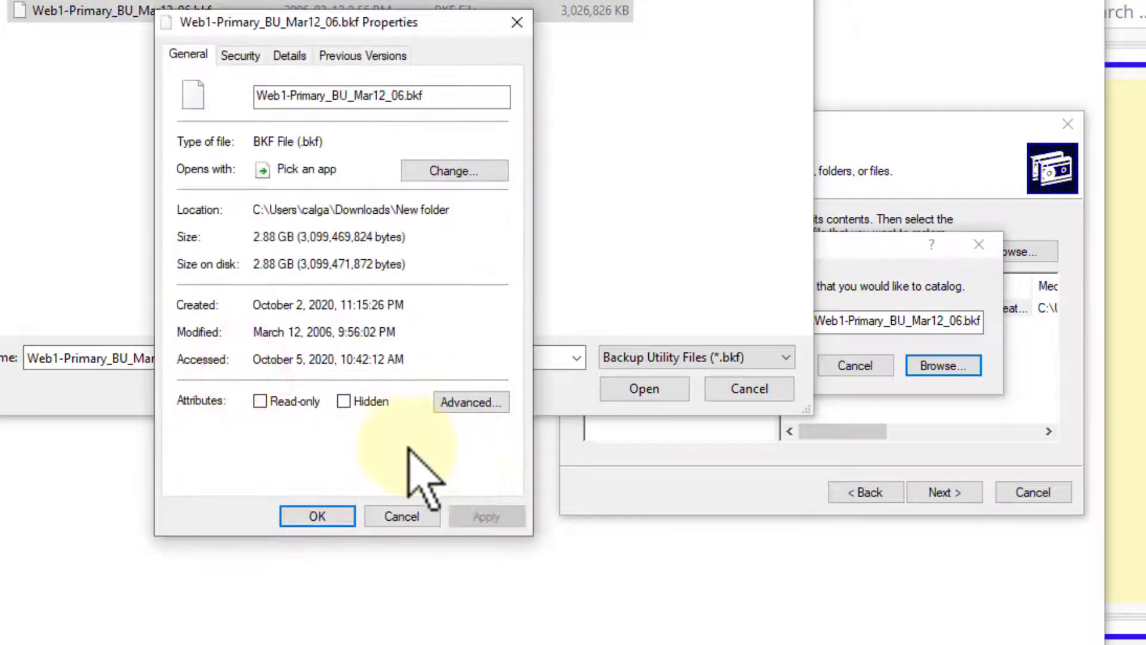
pyautogui.click(413, 515)
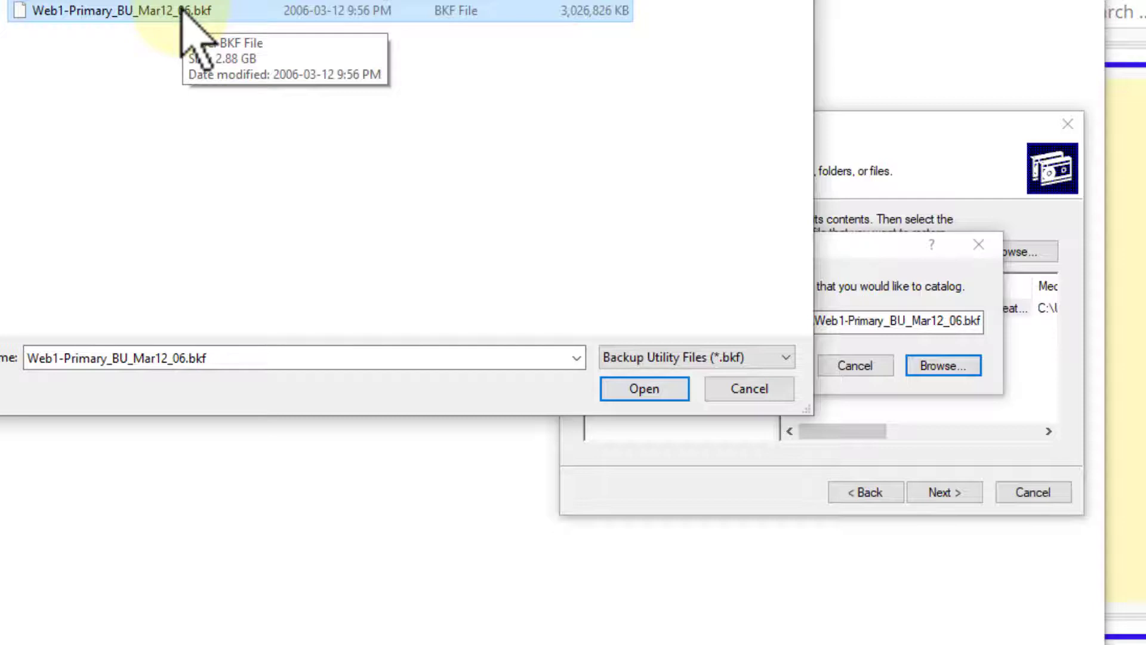
pyautogui.rightClick(179, 8)
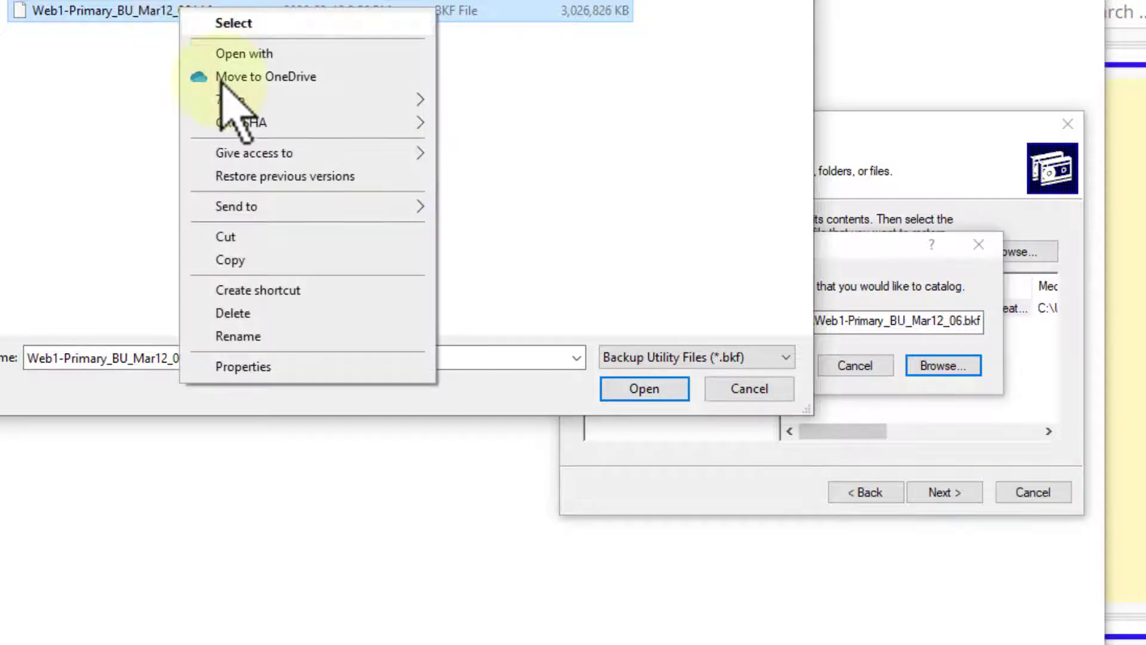
pyautogui.click(271, 361)
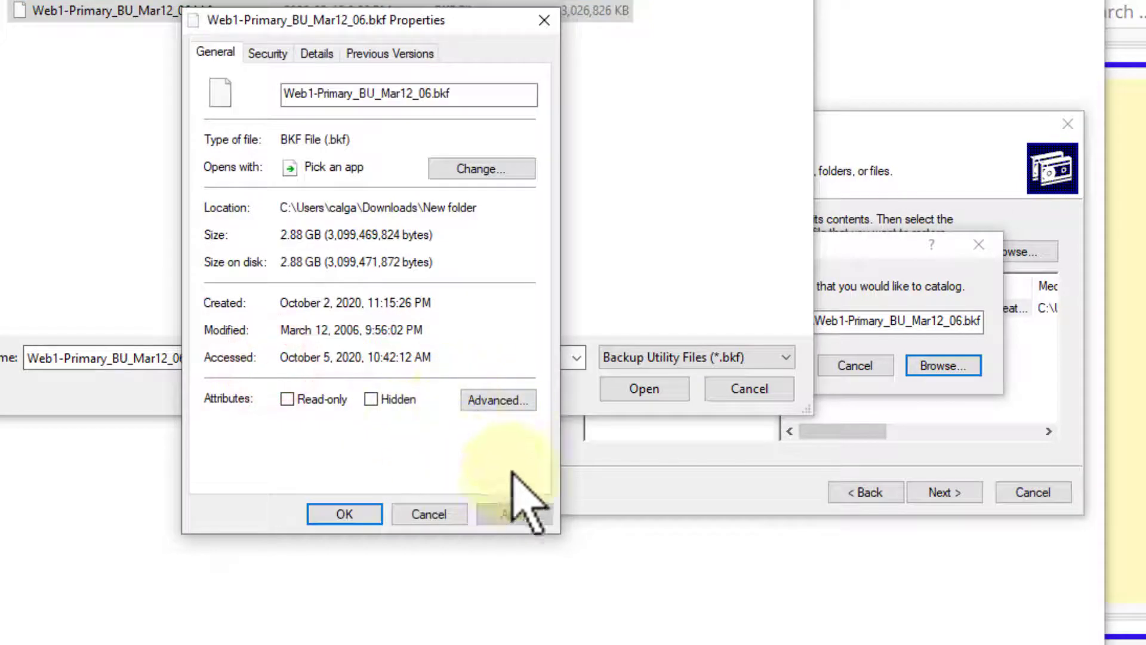
pyautogui.click(440, 511)
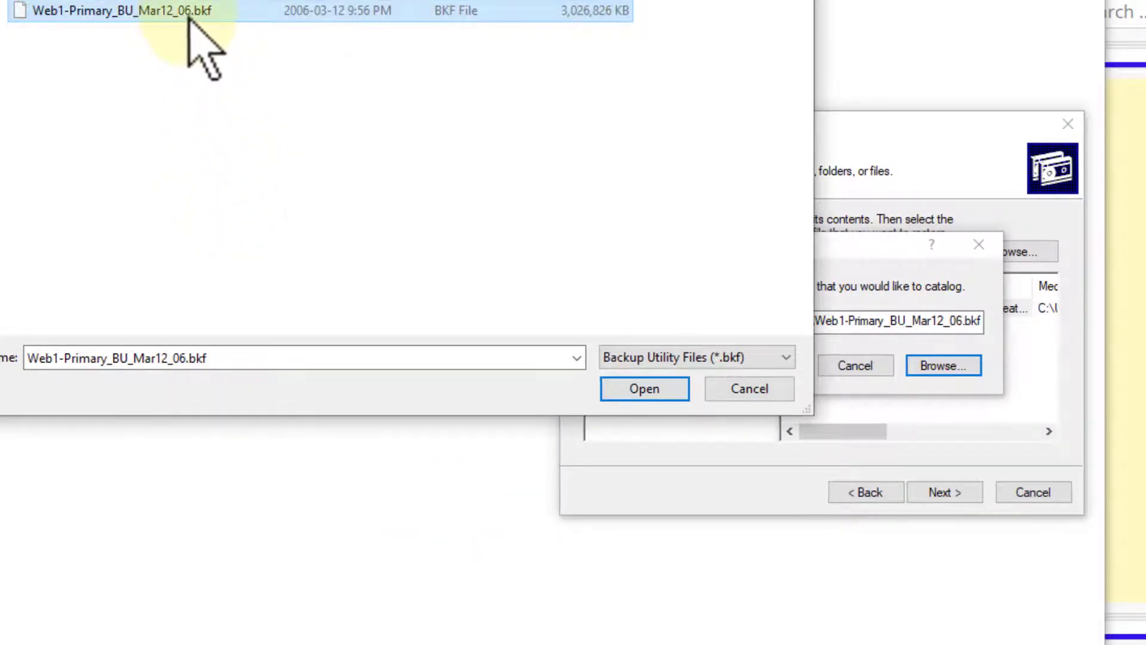
# Step: Catalog Web1-Primary_BU_Mar12_06.bkf and expand its tree down to F: DATA > websites
pyautogui.doubleClick(189, 13)
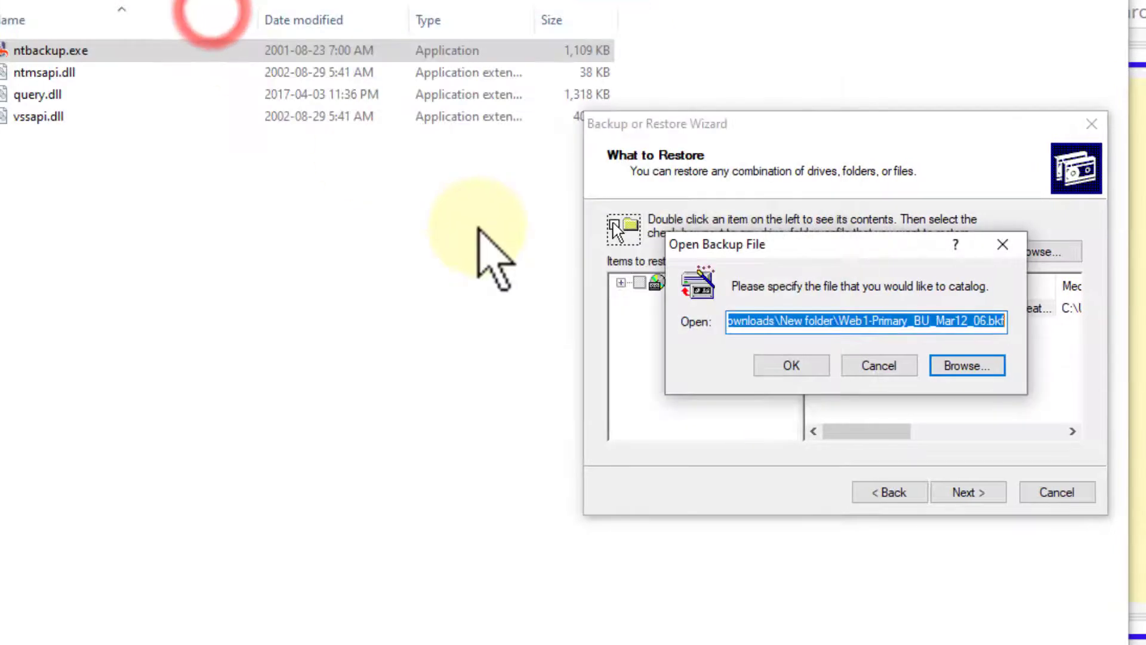
pyautogui.click(800, 366)
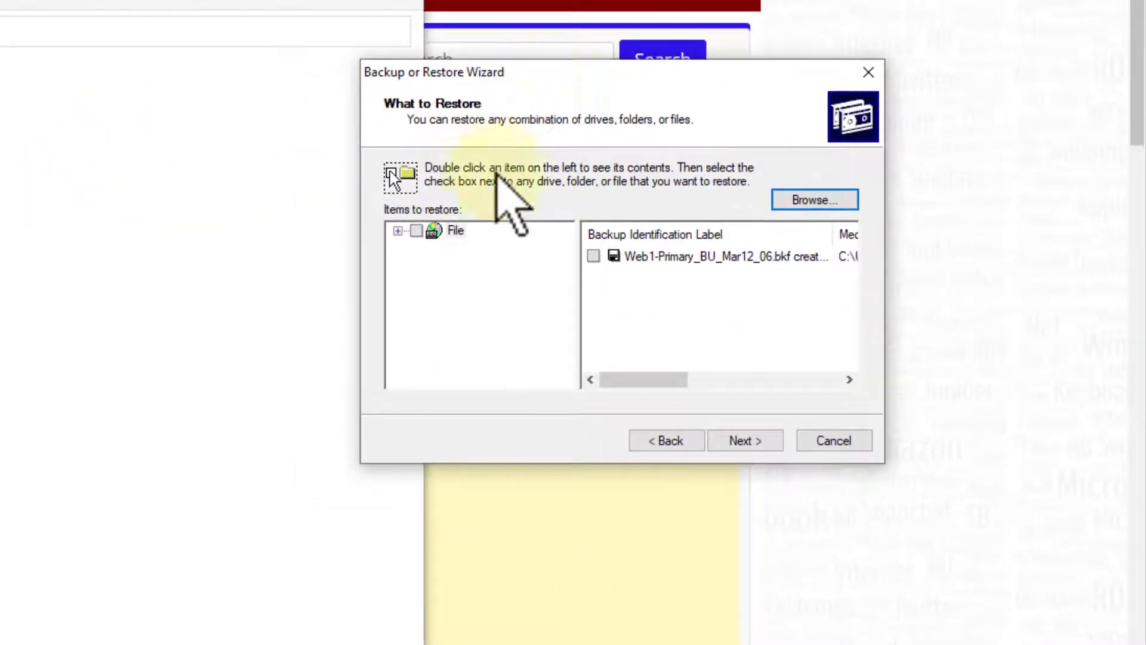
pyautogui.click(397, 231)
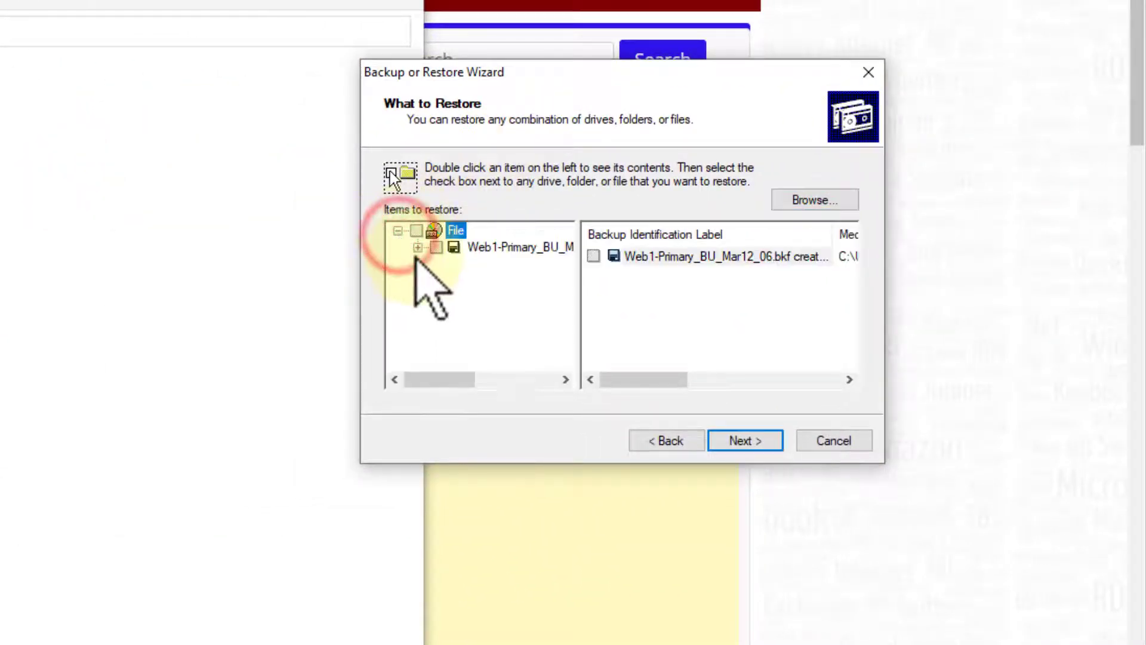
pyautogui.click(417, 248)
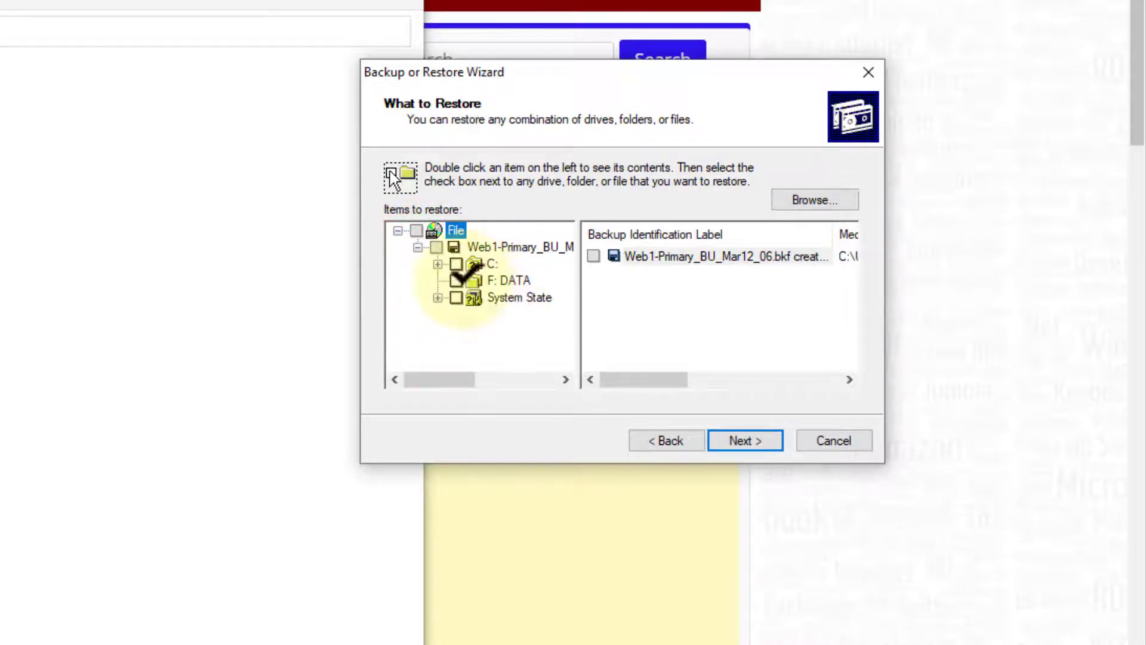
pyautogui.click(503, 281)
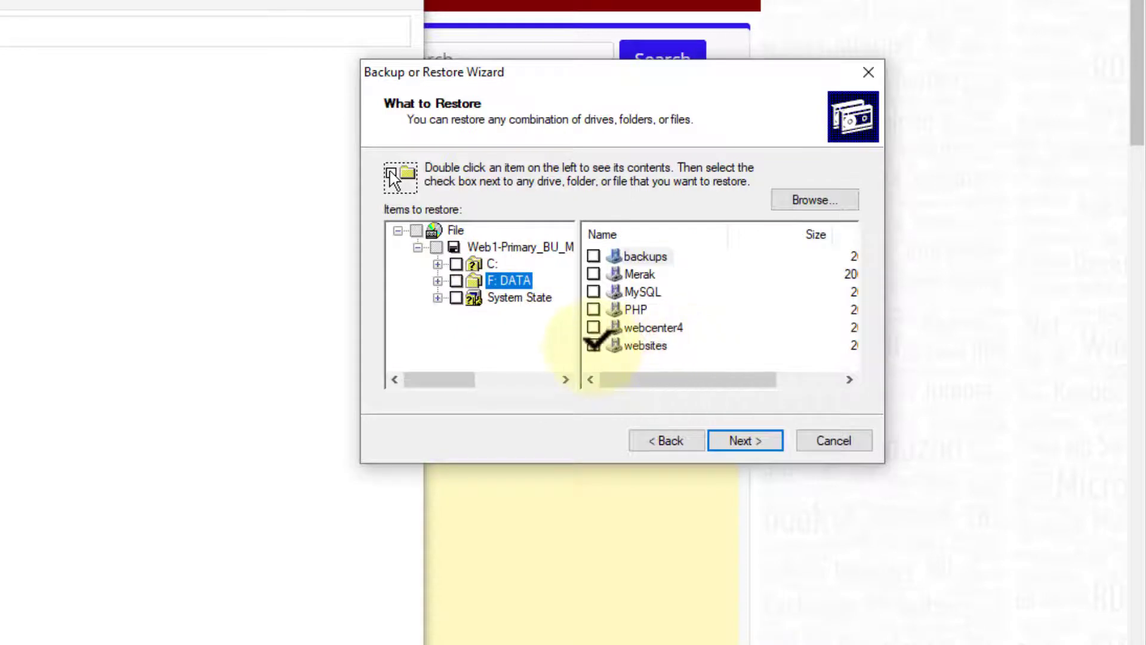
pyautogui.click(438, 280)
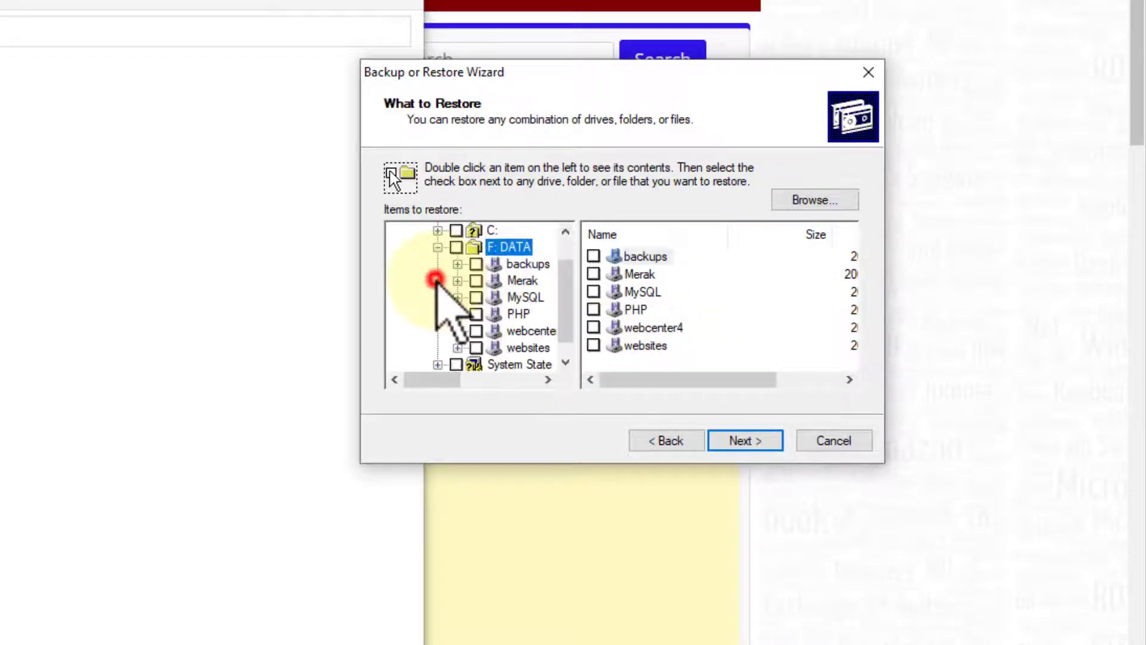
pyautogui.click(457, 348)
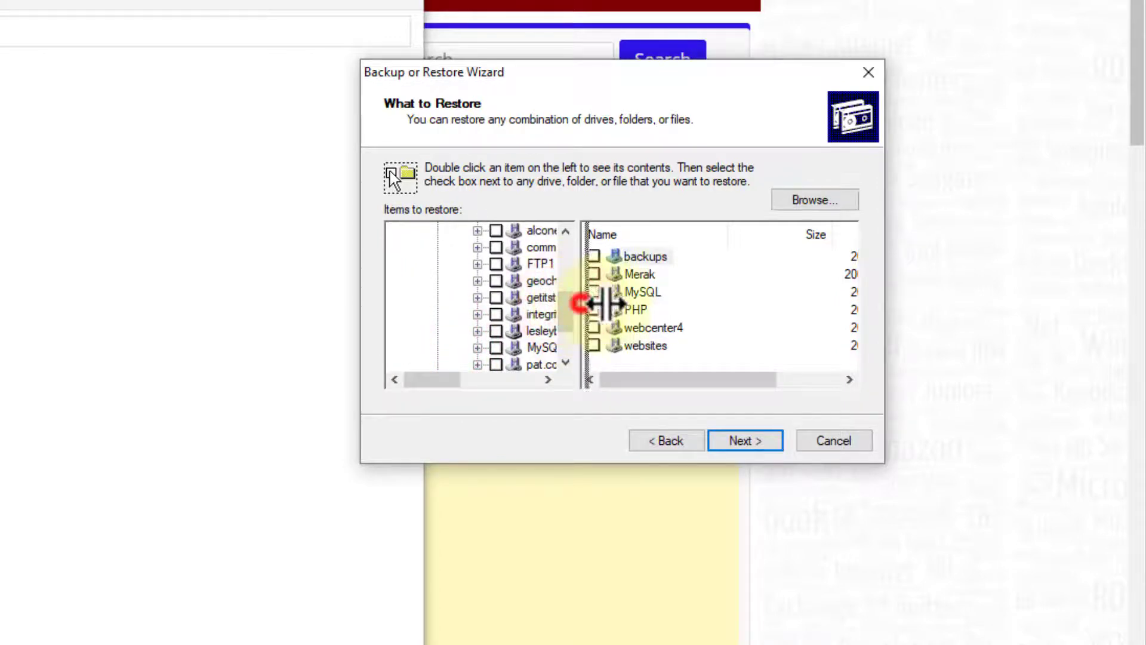
# Step: Widen the tree pane and mark ur-wireless.com and commodore.ca for restore
pyautogui.moveTo(578, 303); pyautogui.dragTo(642, 304)
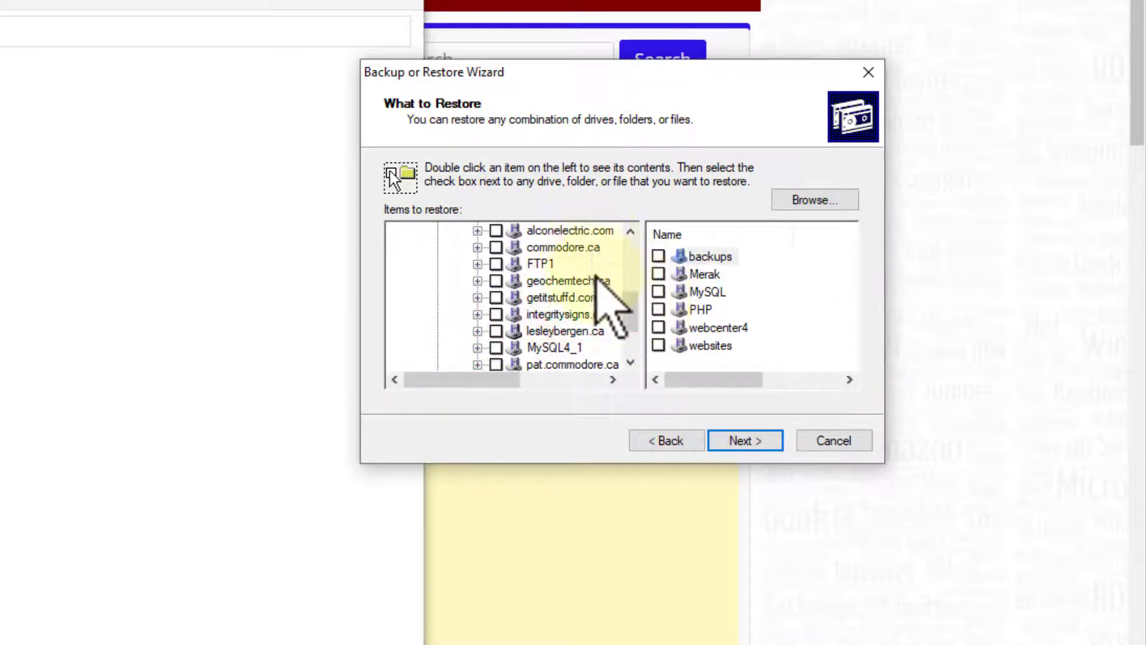
pyautogui.moveTo(631, 301); pyautogui.dragTo(632, 314)
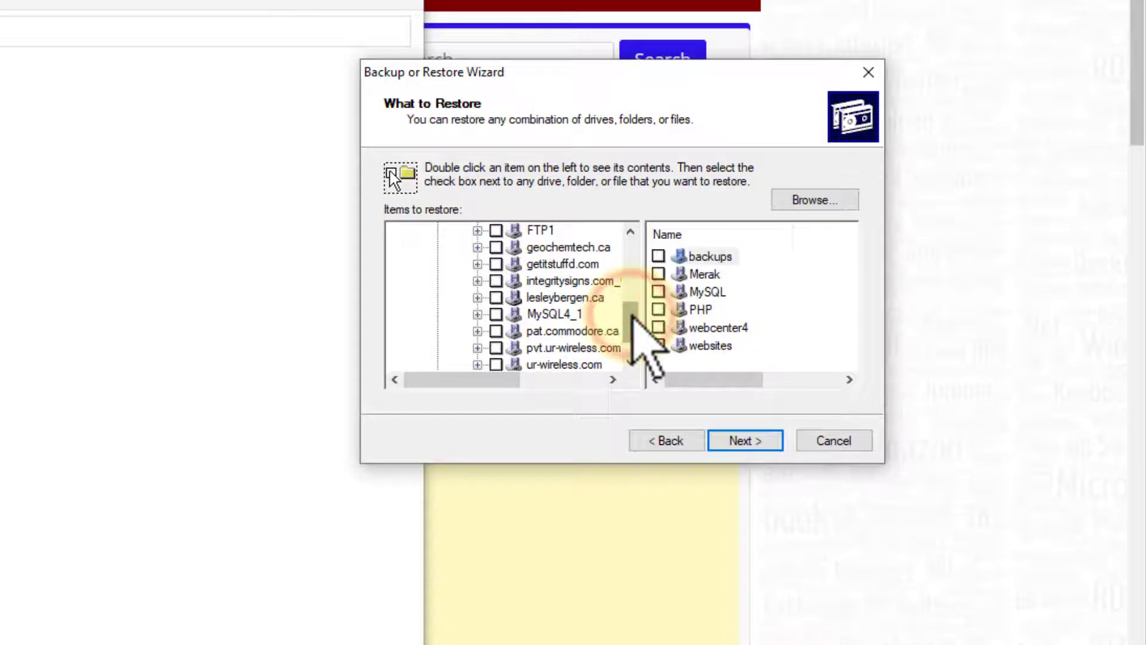
pyautogui.scroll(-1, 632, 340)
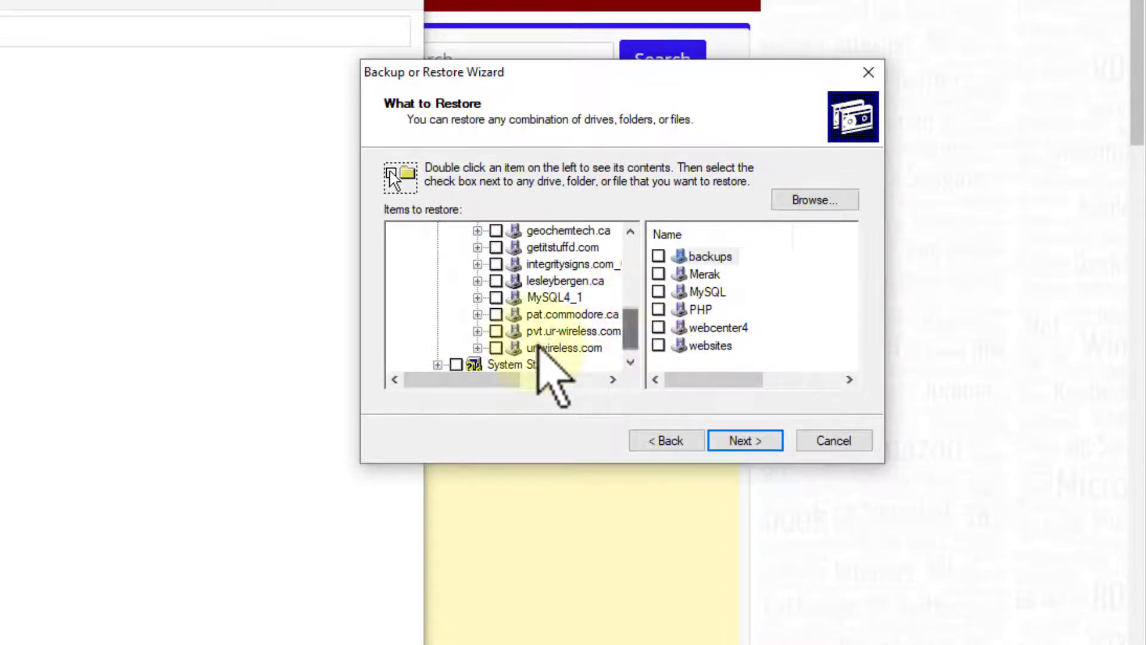
pyautogui.click(496, 347)
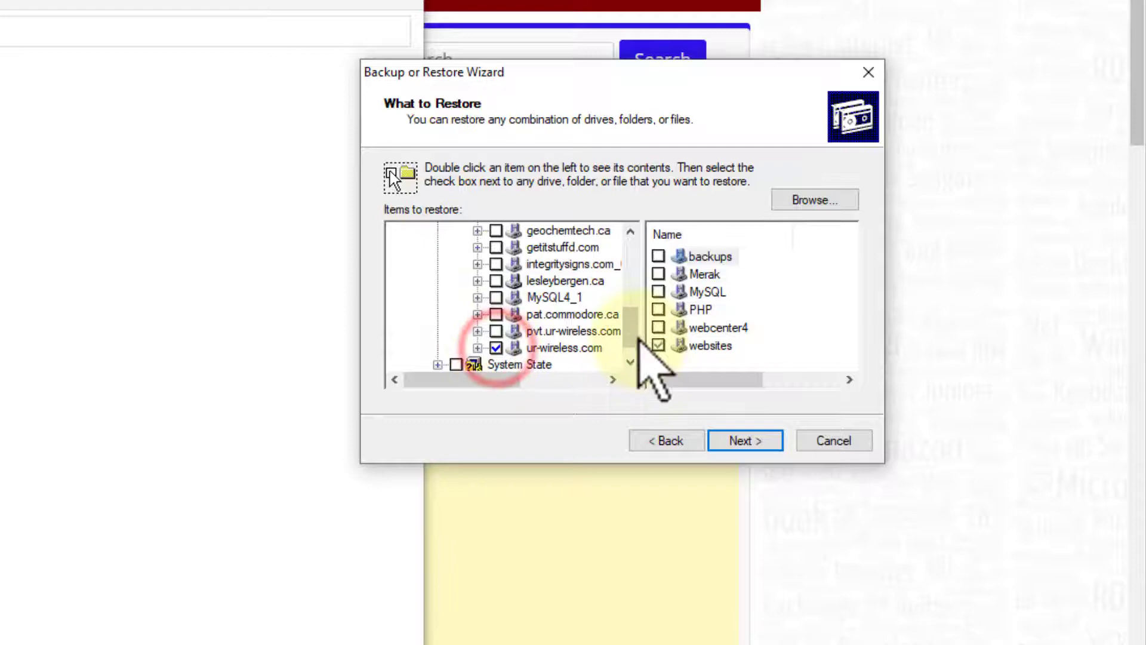
pyautogui.moveTo(634, 334); pyautogui.dragTo(635, 271)
pyautogui.click(496, 264)
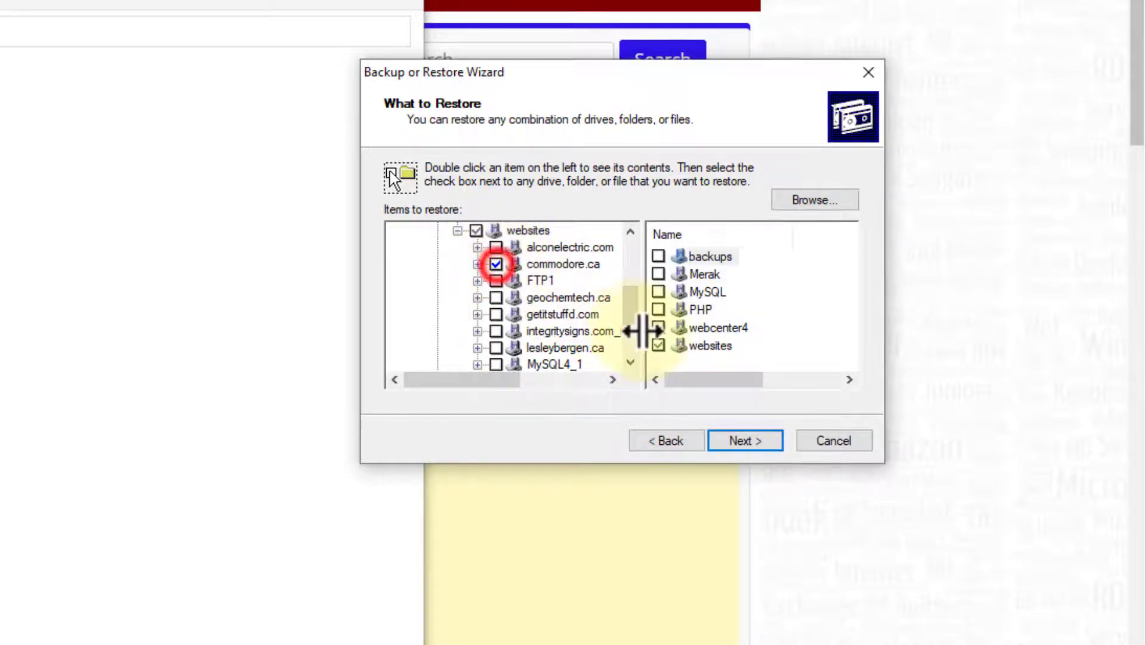
pyautogui.click(748, 440)
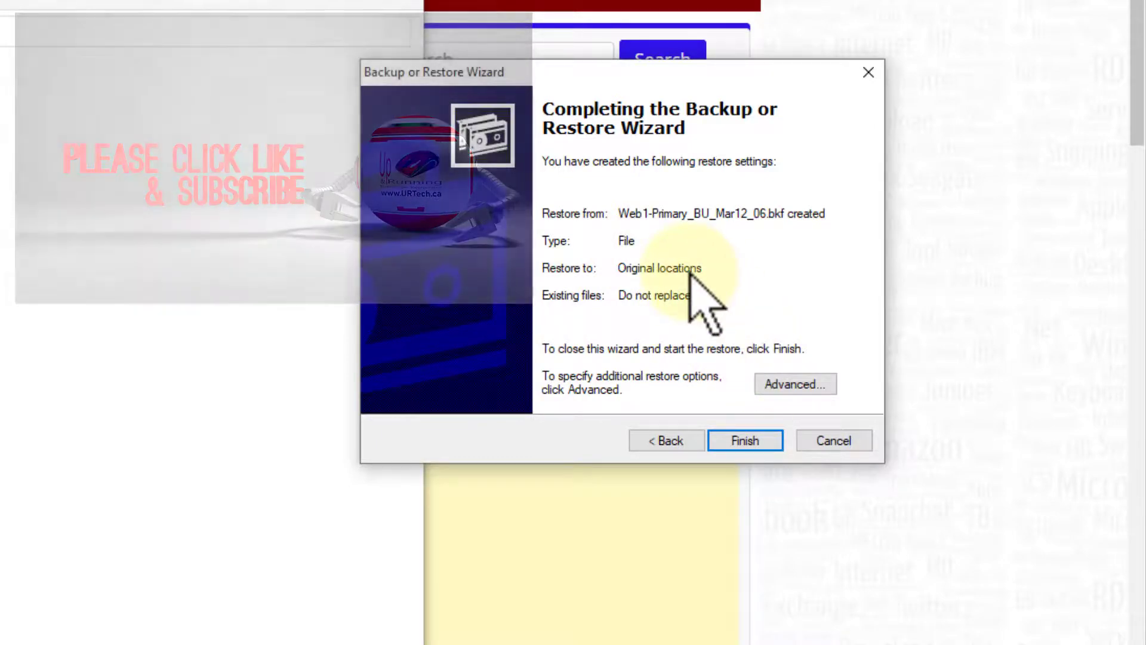
# Step: Restore files to an alternate location: Downloads\New folder
pyautogui.click(809, 384)
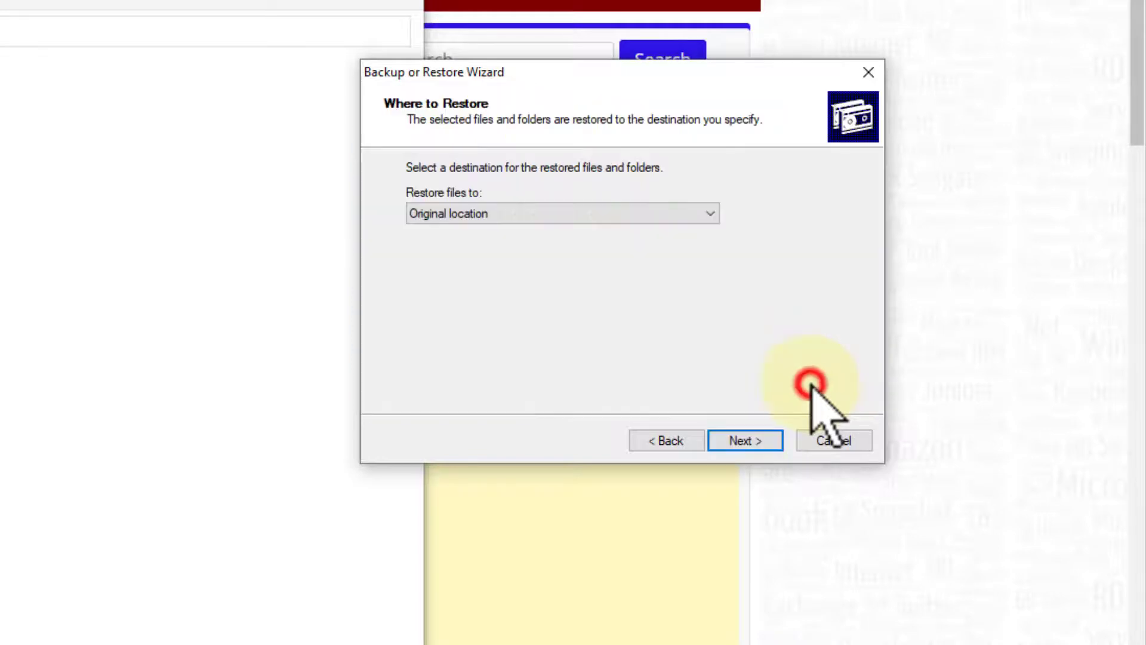
pyautogui.click(666, 440)
pyautogui.click(666, 441)
pyautogui.click(452, 213)
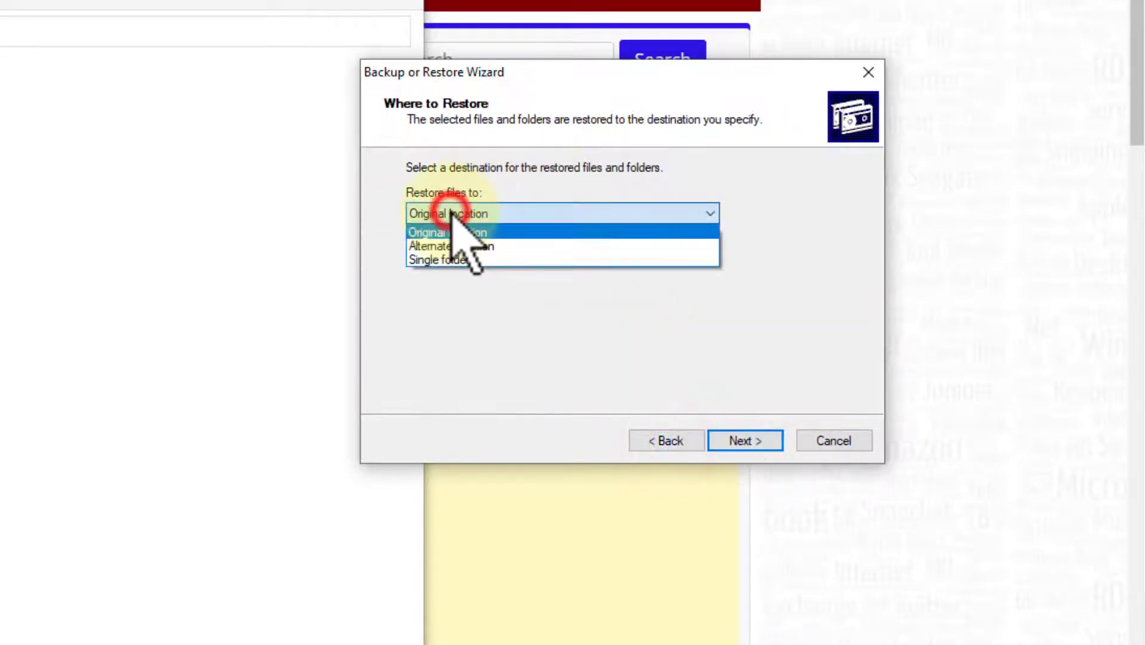
pyautogui.click(472, 246)
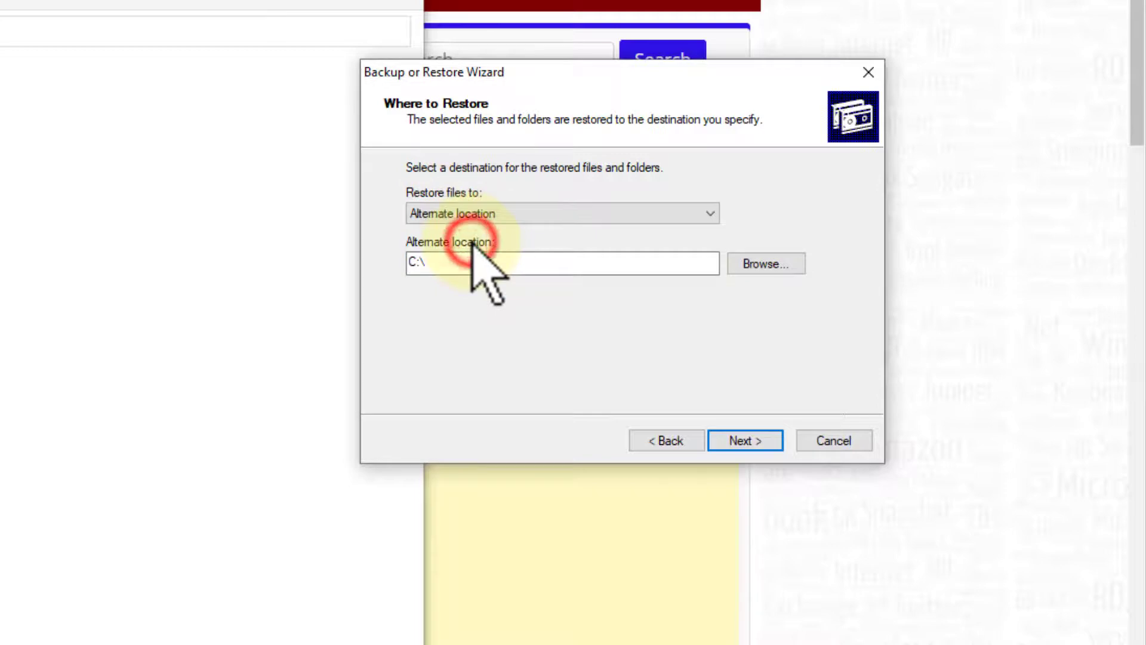
pyautogui.click(757, 269)
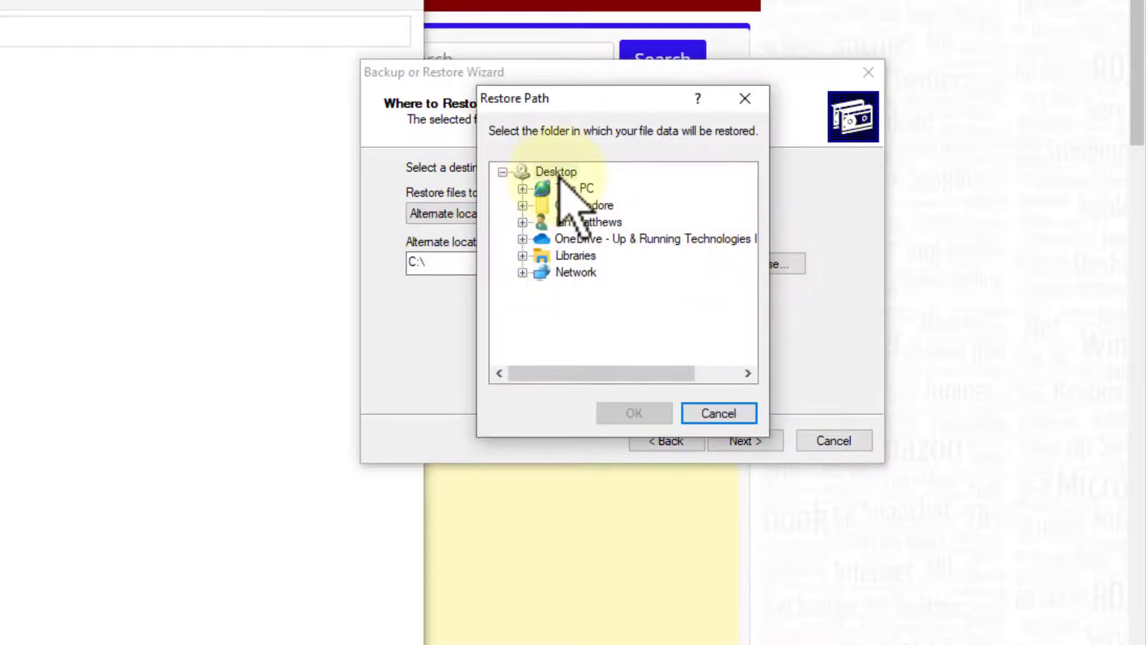
pyautogui.click(524, 221)
pyautogui.doubleClick(596, 289)
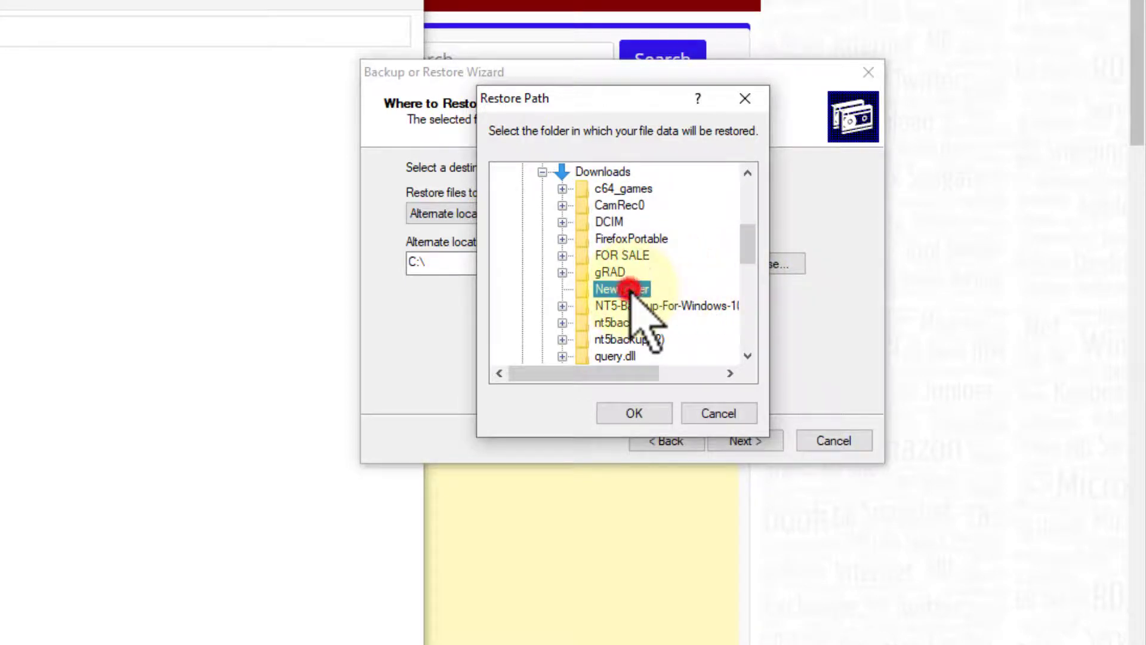
pyautogui.click(634, 413)
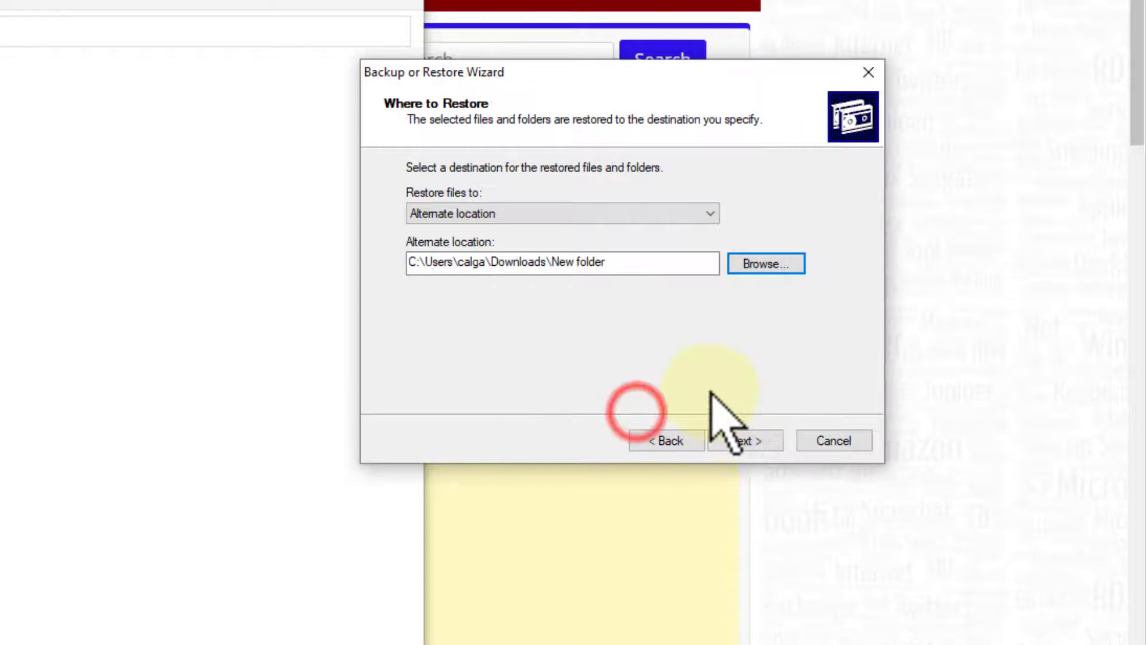
pyautogui.click(740, 440)
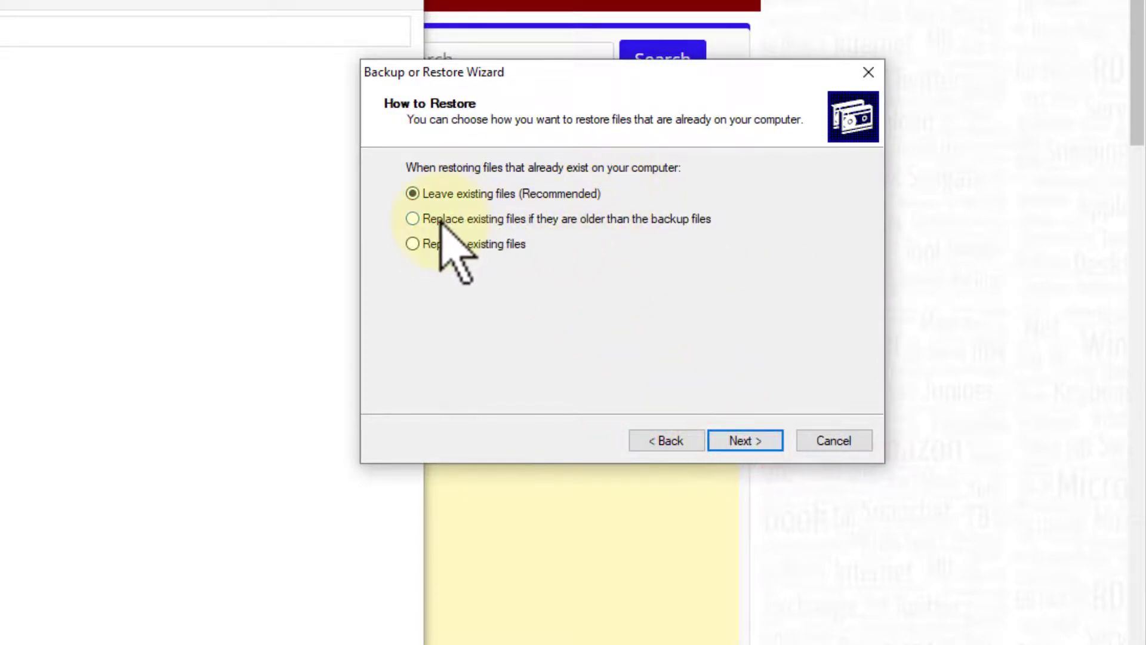
# Step: Always replace existing files and leave every advanced restore option unchecked
pyautogui.click(440, 245)
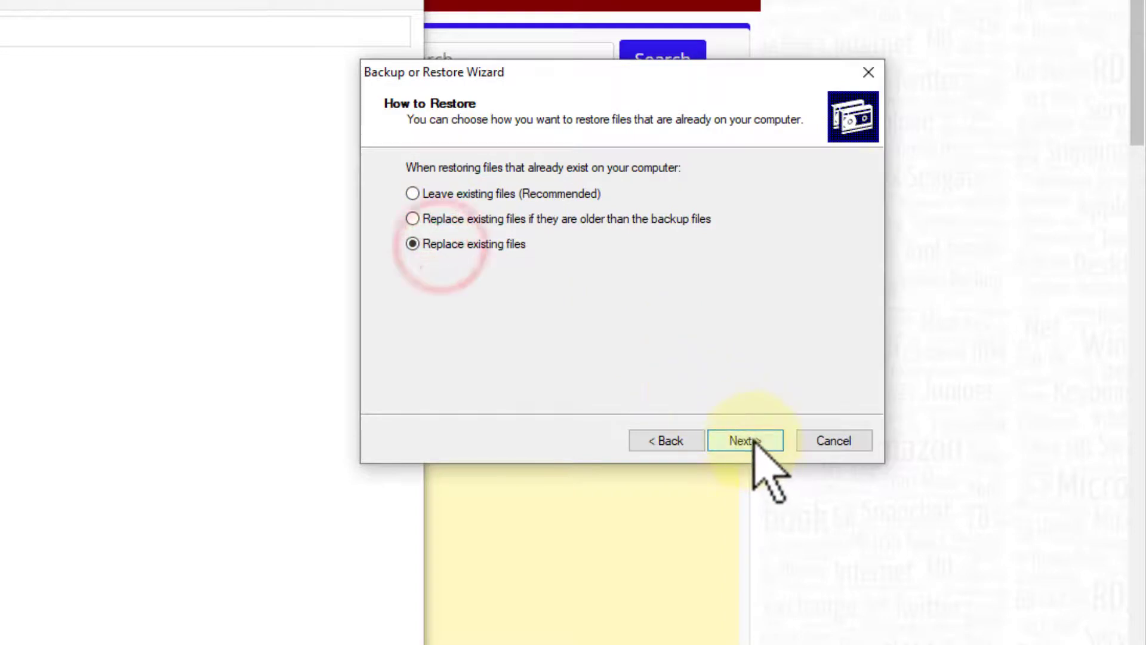
pyautogui.click(748, 443)
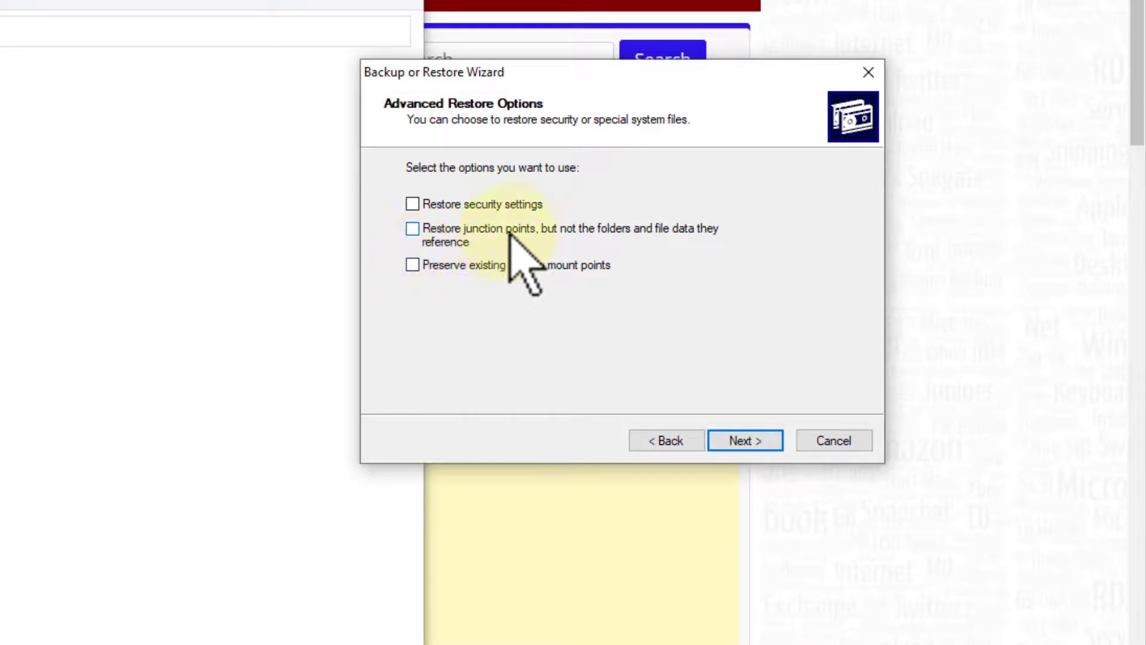
pyautogui.click(747, 441)
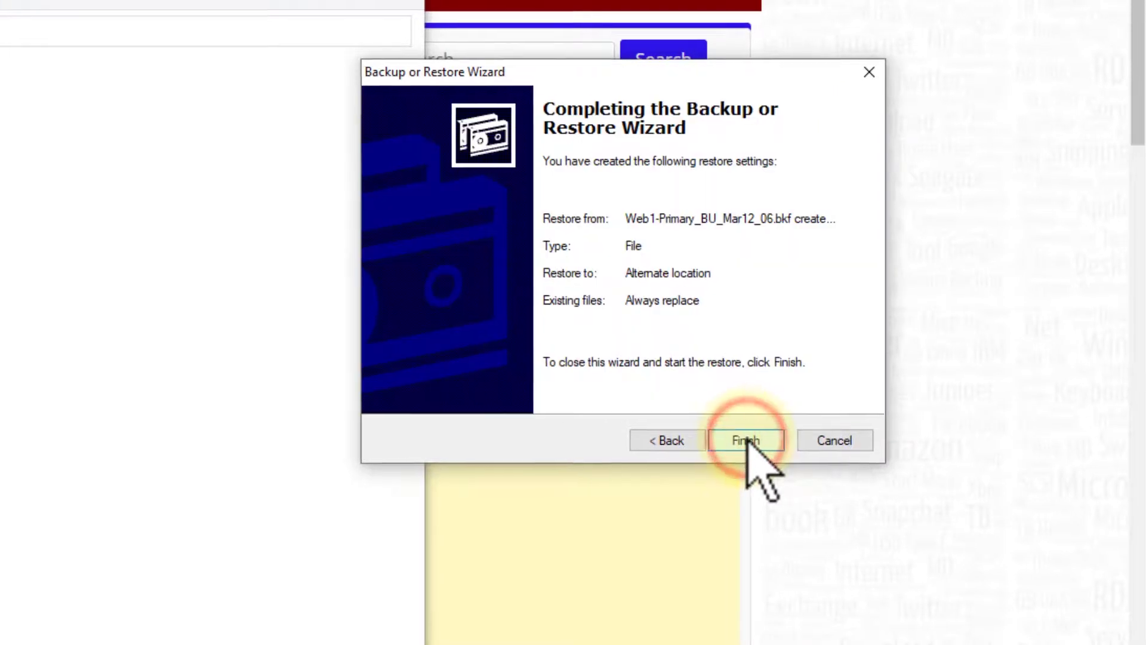
# Step: Run the restore of 9,486 files and open its detailed report as text
pyautogui.click(747, 441)
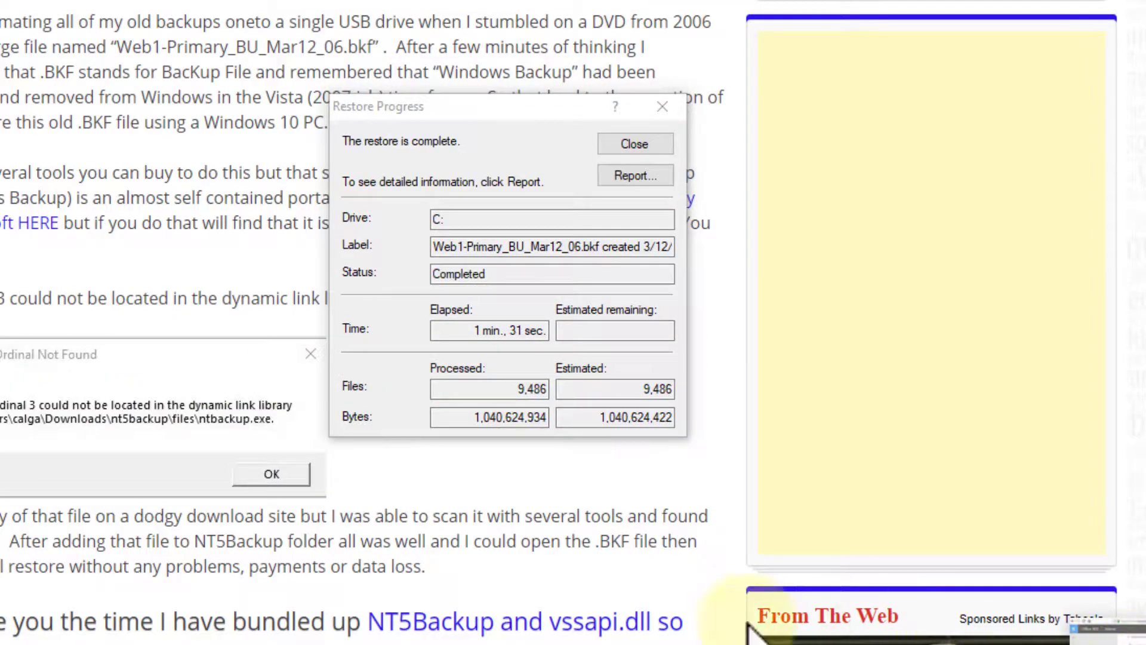
pyautogui.click(654, 175)
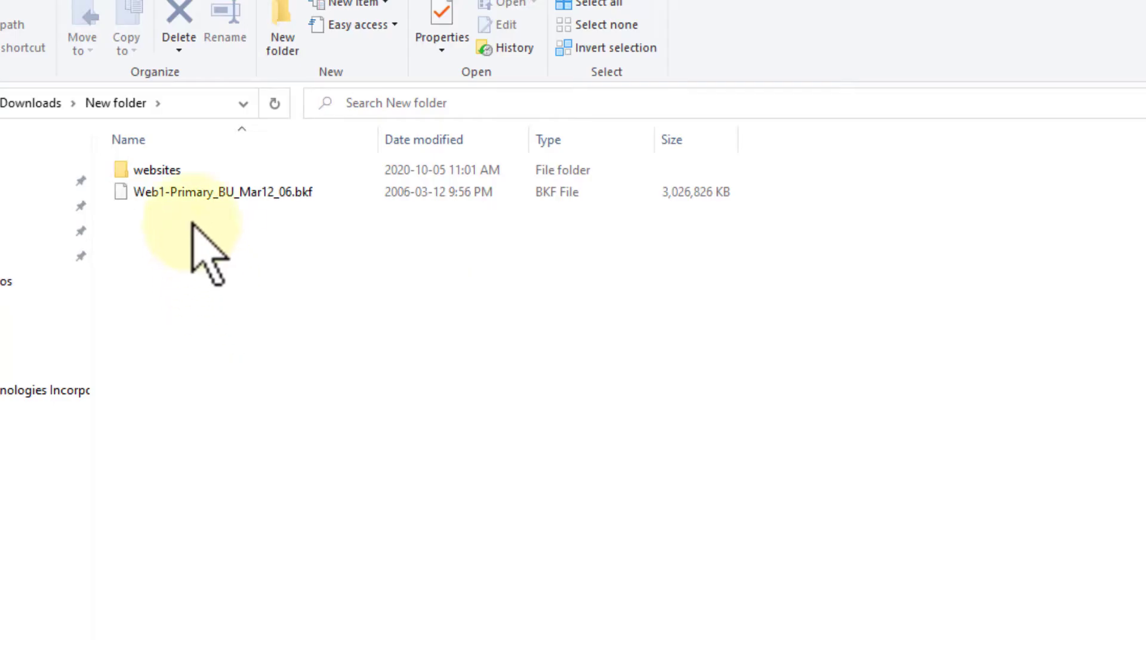
# Step: Navigate into the restored websites > commodore.ca > manuals > images folder
pyautogui.doubleClick(159, 173)
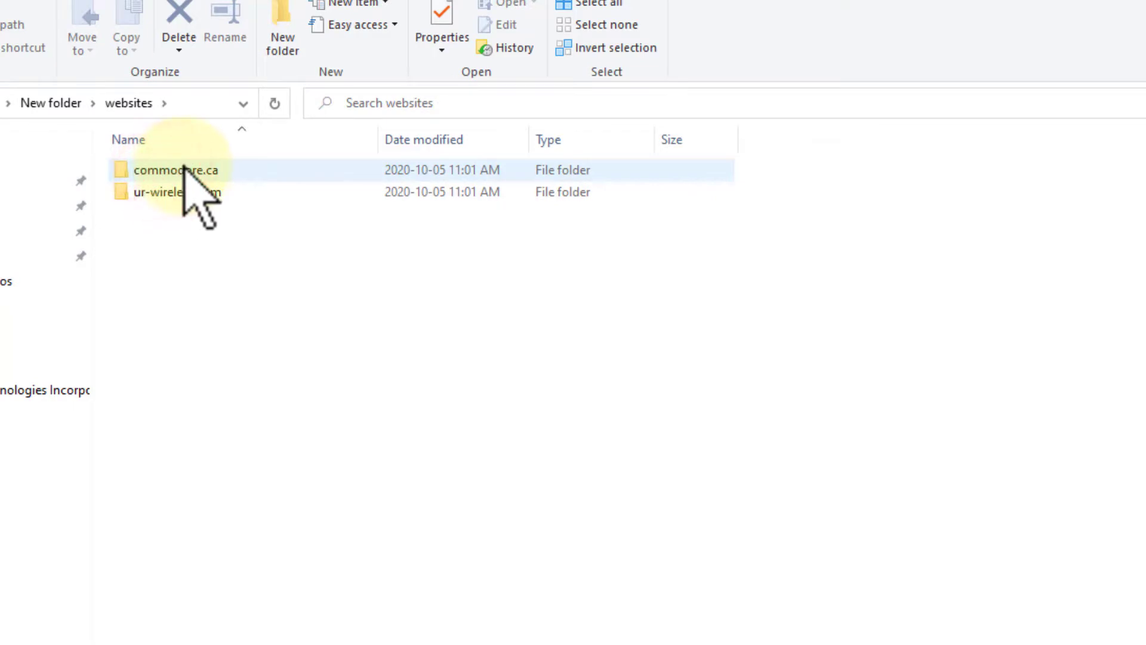
pyautogui.doubleClick(184, 170)
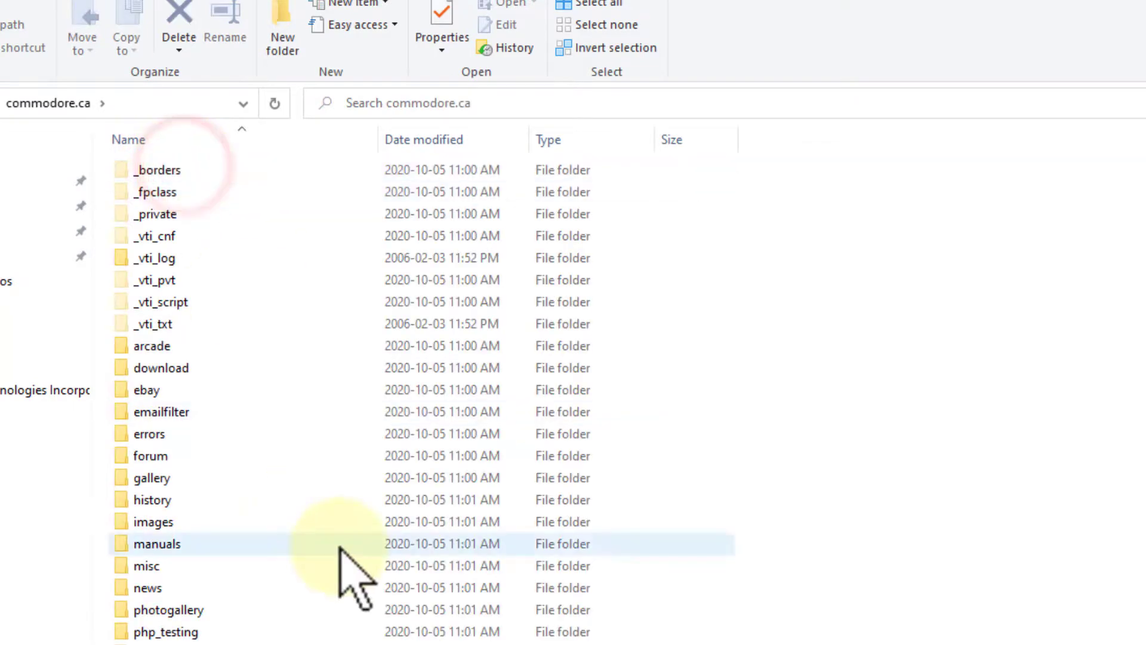
pyautogui.scroll(-2, 340, 546)
pyautogui.scroll(2, 341, 546)
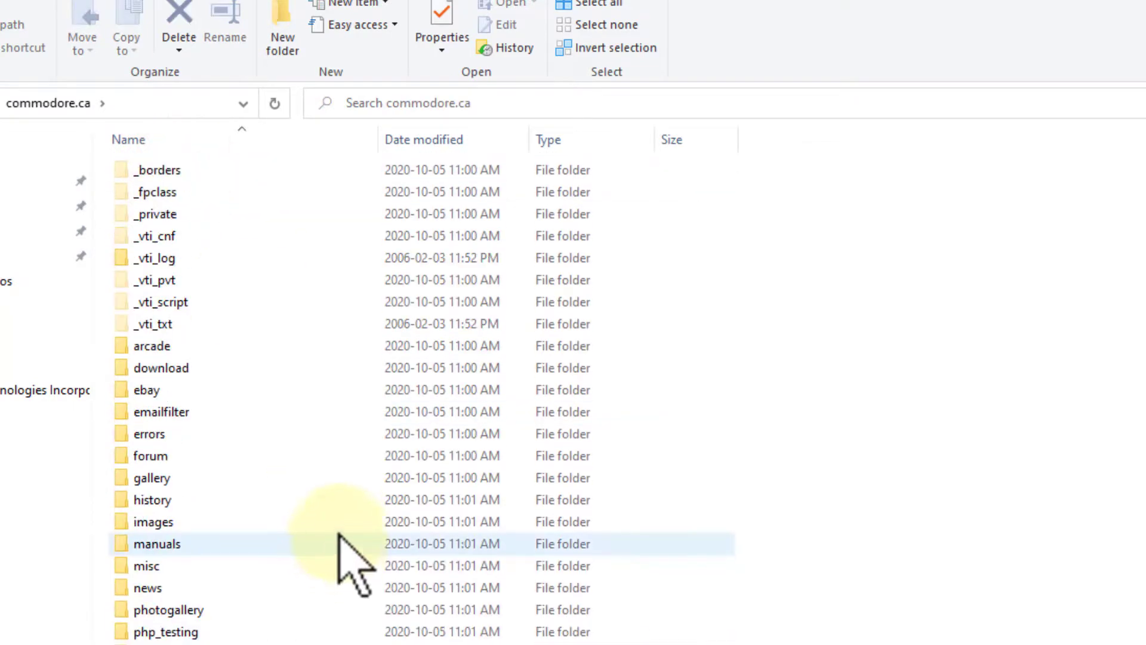
pyautogui.click(258, 546)
pyautogui.doubleClick(258, 545)
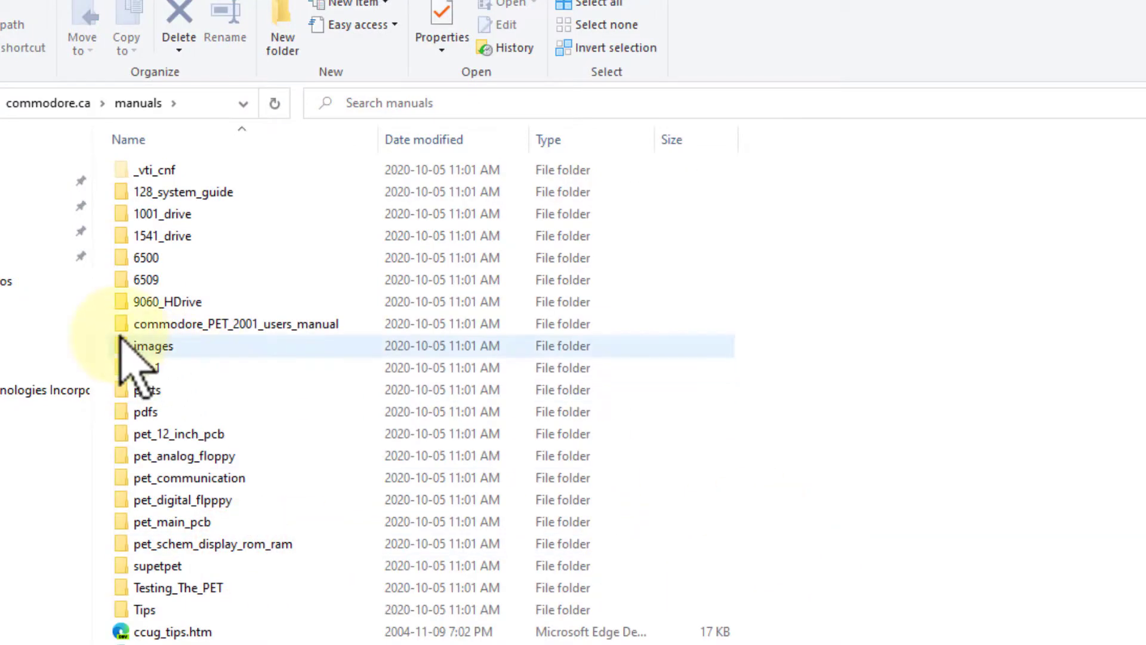
pyautogui.doubleClick(152, 344)
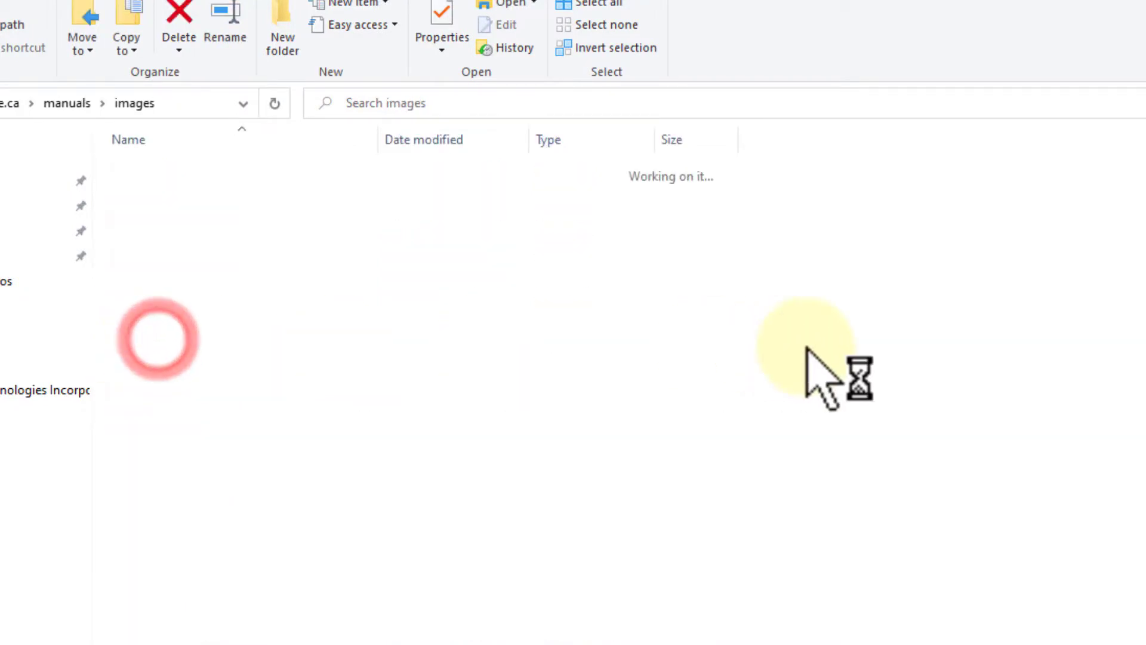
# Step: Show the JPG images as extra large icons, then close File Explorer to return to the URTech.ca article
pyautogui.click(6, 3)
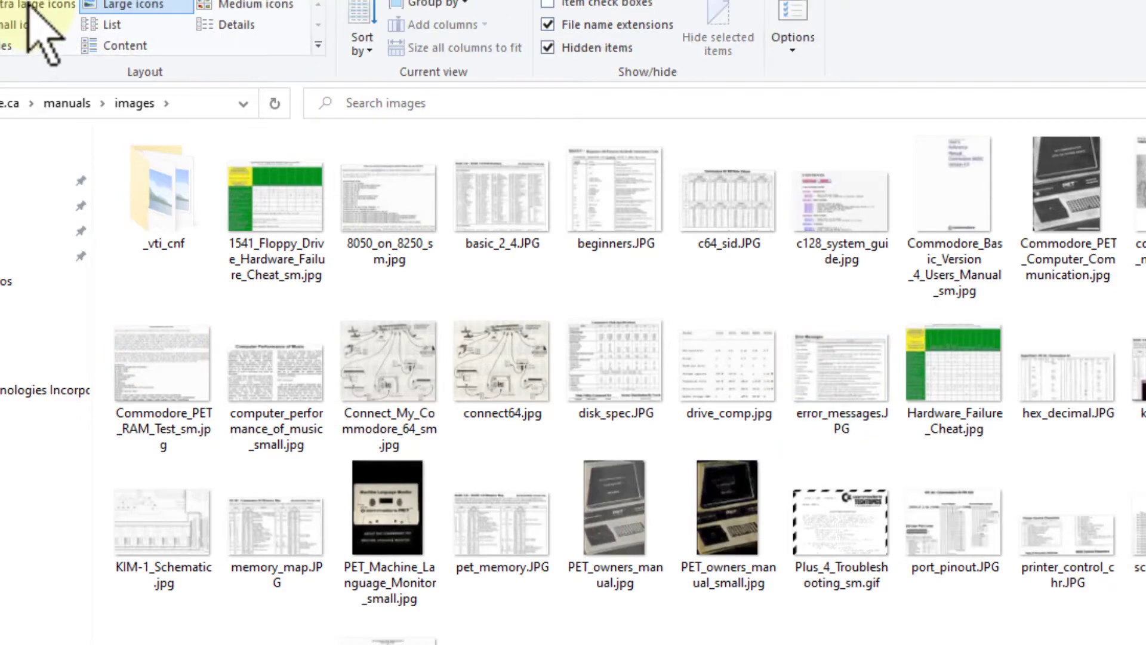
pyautogui.click(26, 6)
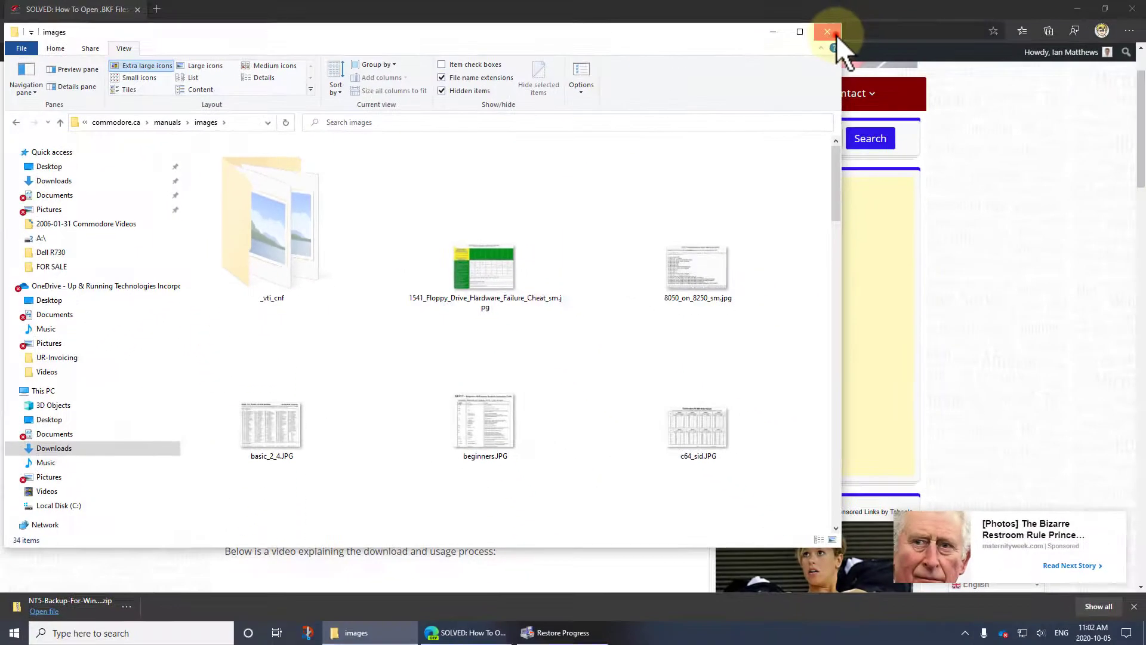
pyautogui.click(836, 34)
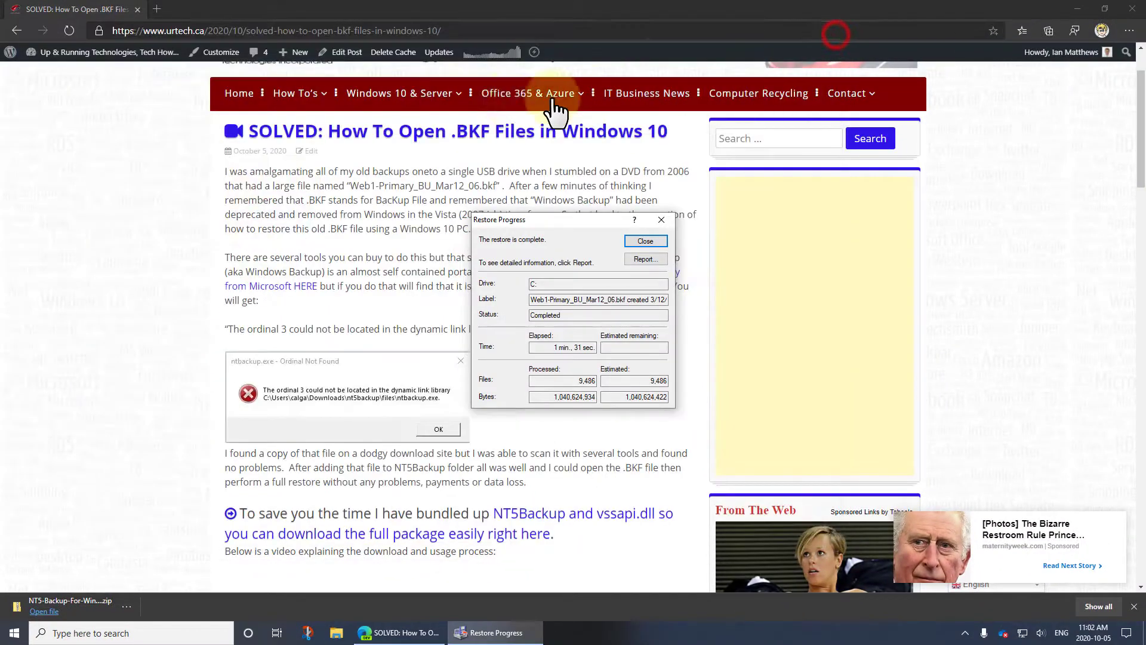
pyautogui.scroll(2, 367, 254)
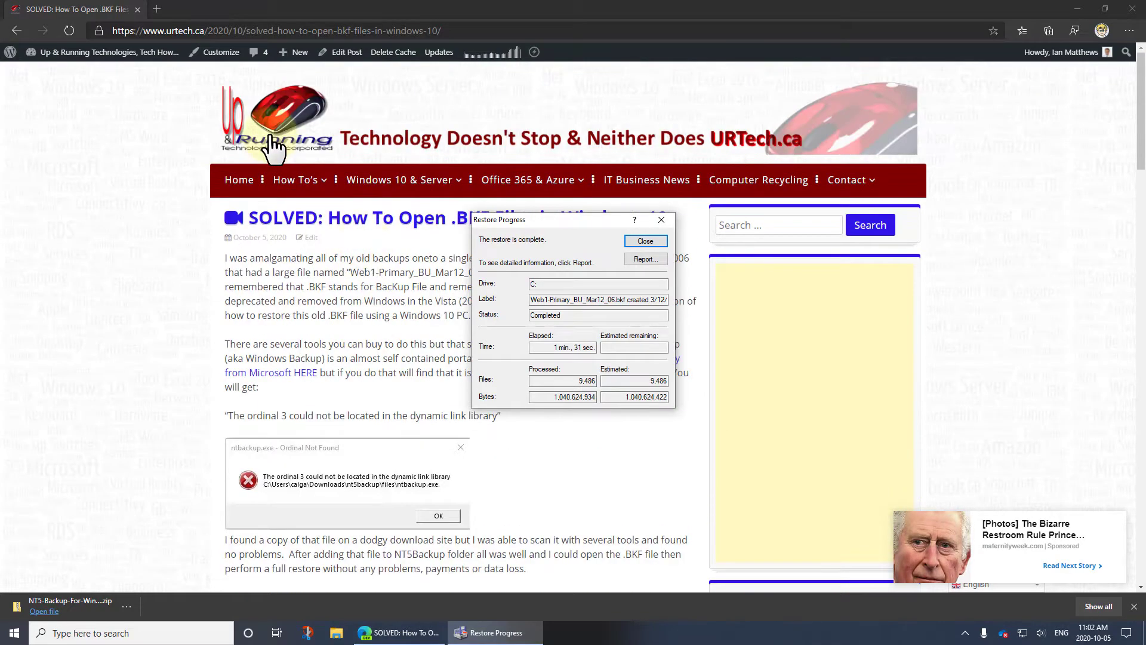